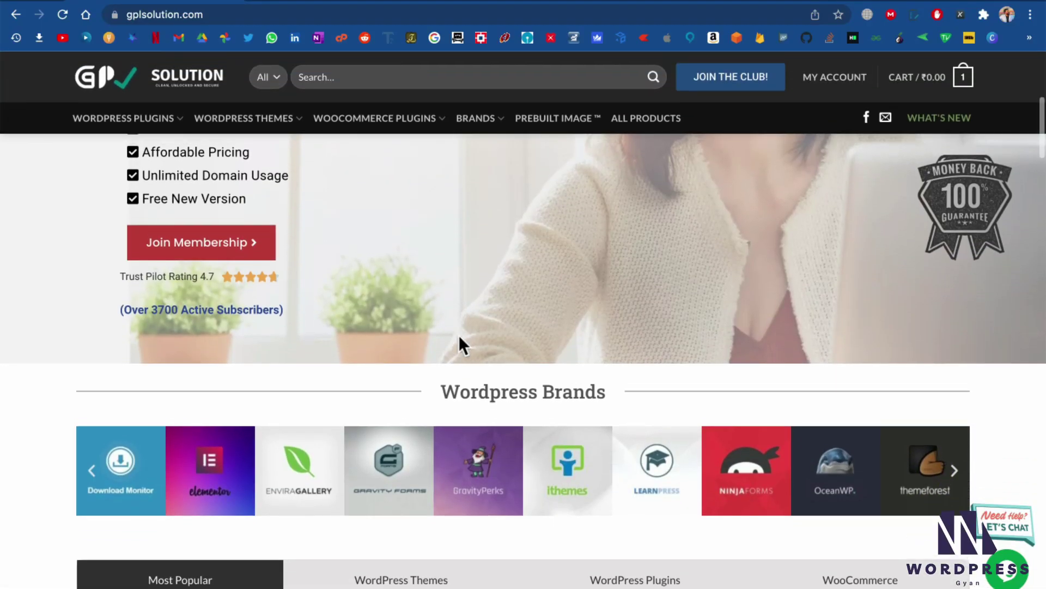
pyautogui.scroll(5, 460, 338)
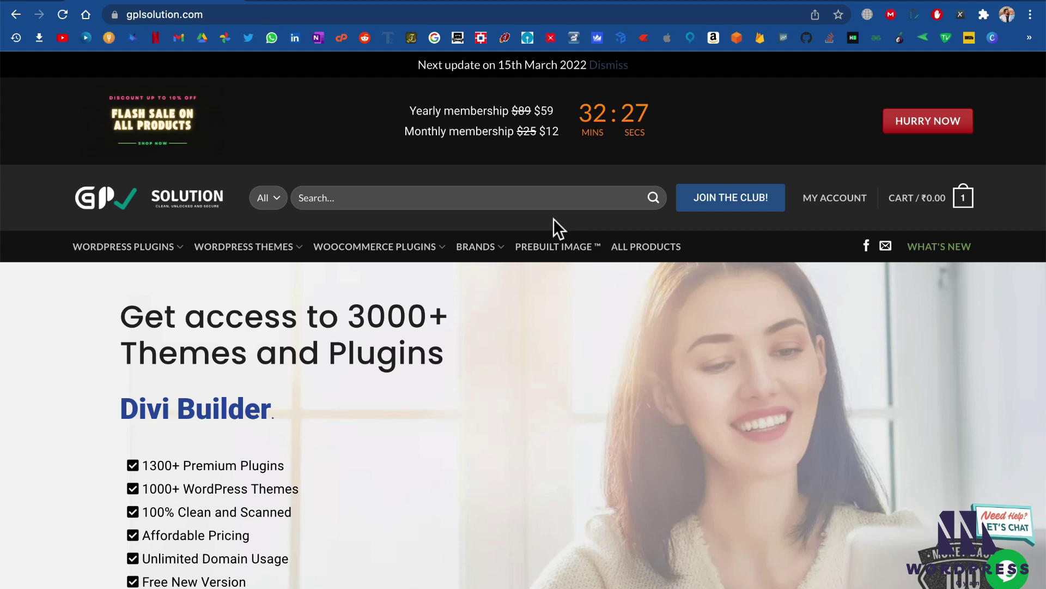
# - Search the store for 'elementor pro' and open the Elementor PRO Page Builder + Pro Templates product
pyautogui.click(482, 199)
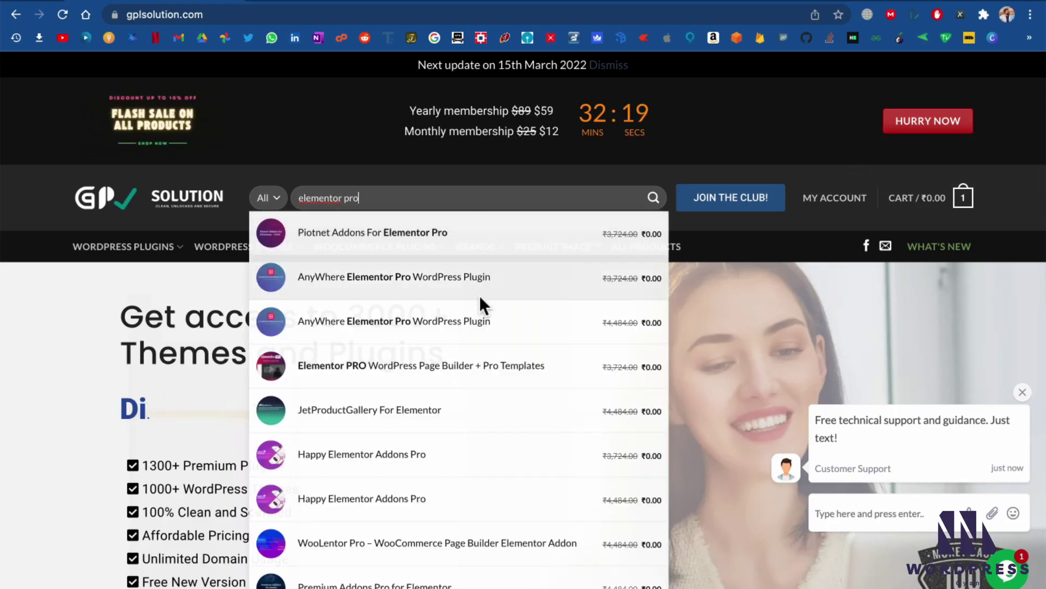
pyautogui.click(479, 365)
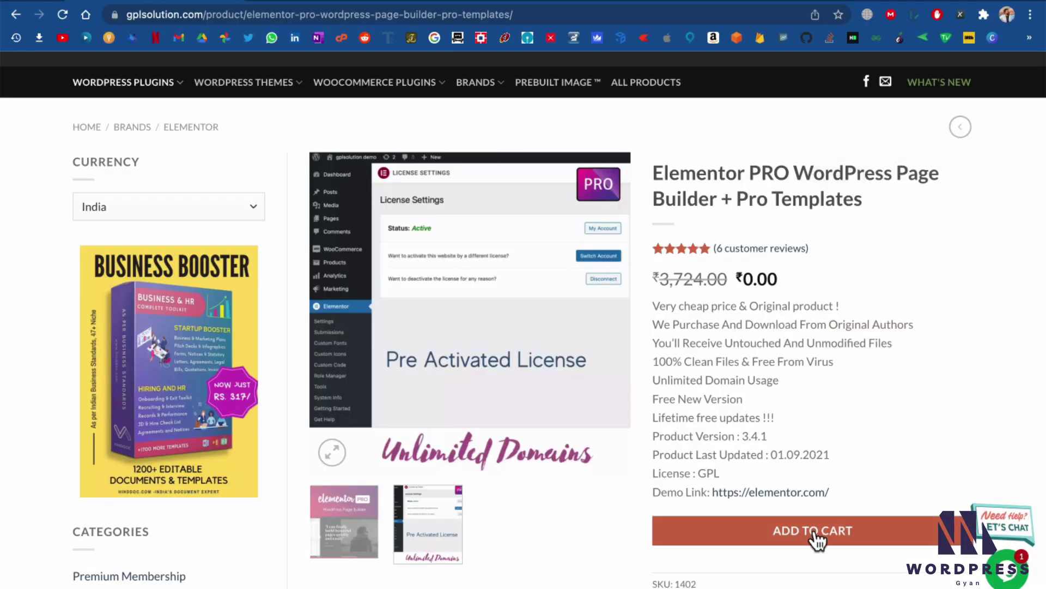
# - Add Elementor PRO to the cart, check out and place the ₹0.00 order
pyautogui.click(815, 533)
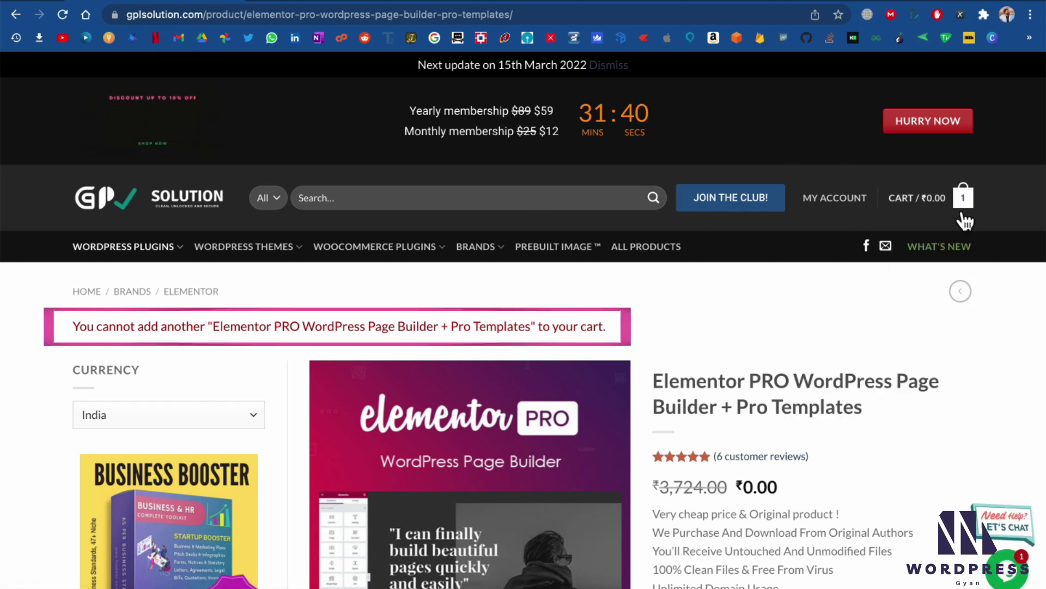
pyautogui.moveTo(932, 197)
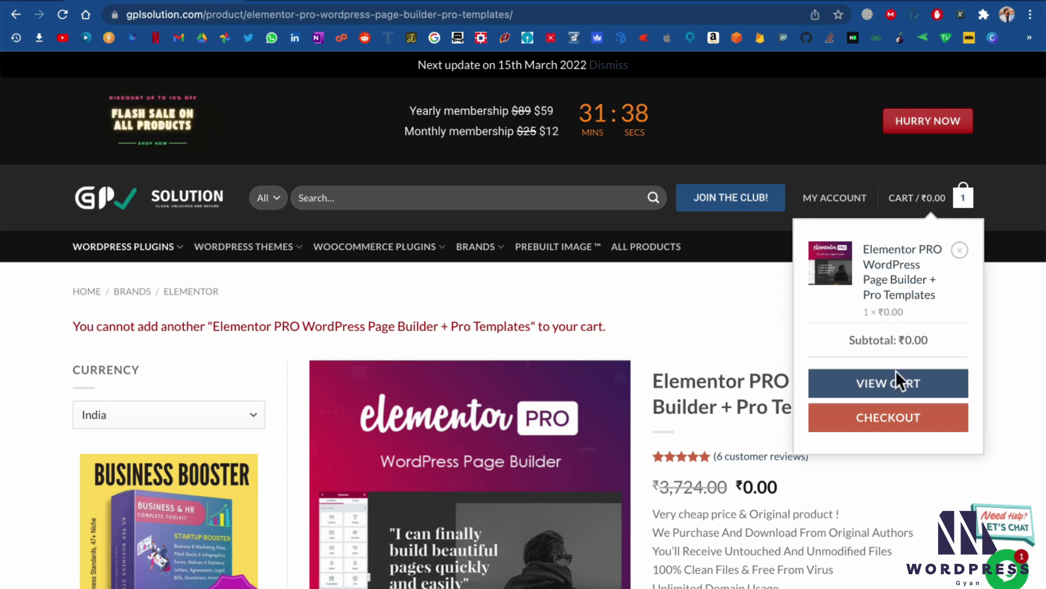
pyautogui.click(875, 428)
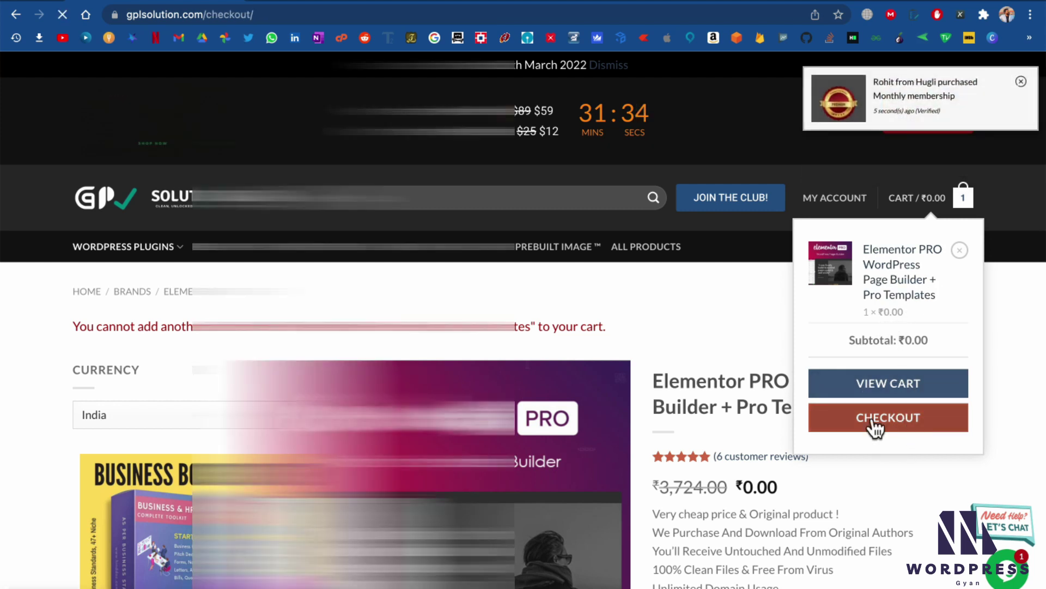
pyautogui.scroll(-1, 566, 390)
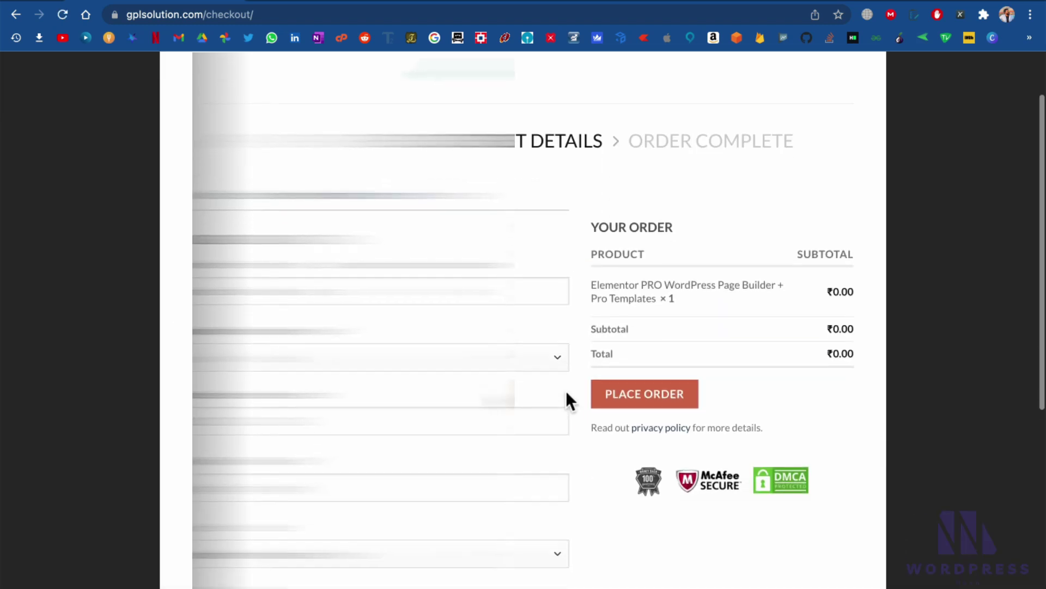
pyautogui.scroll(-1, 566, 390)
pyautogui.scroll(-2, 528, 521)
pyautogui.scroll(5, 524, 513)
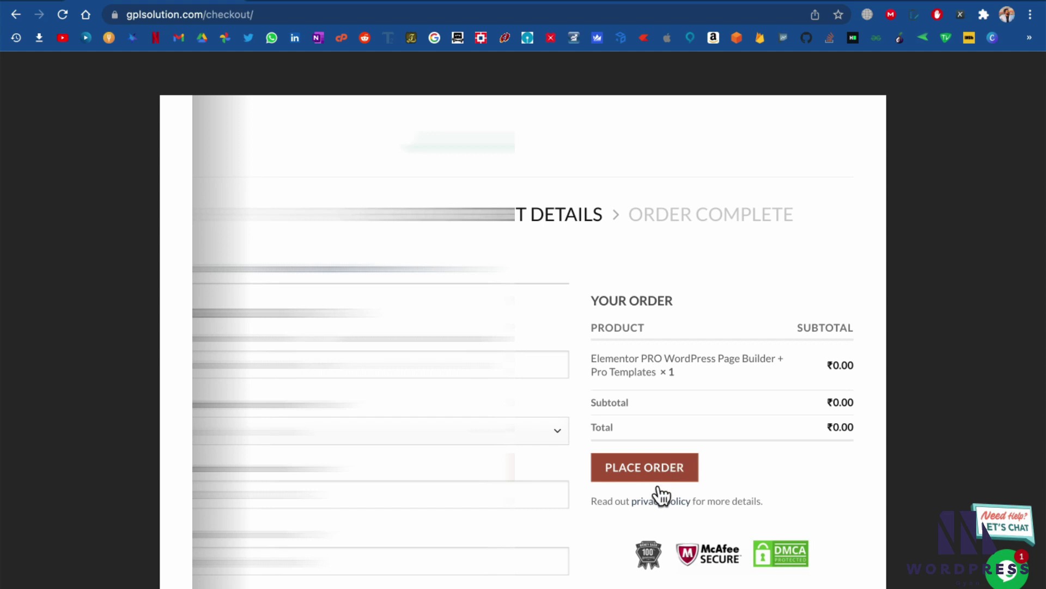
pyautogui.click(650, 473)
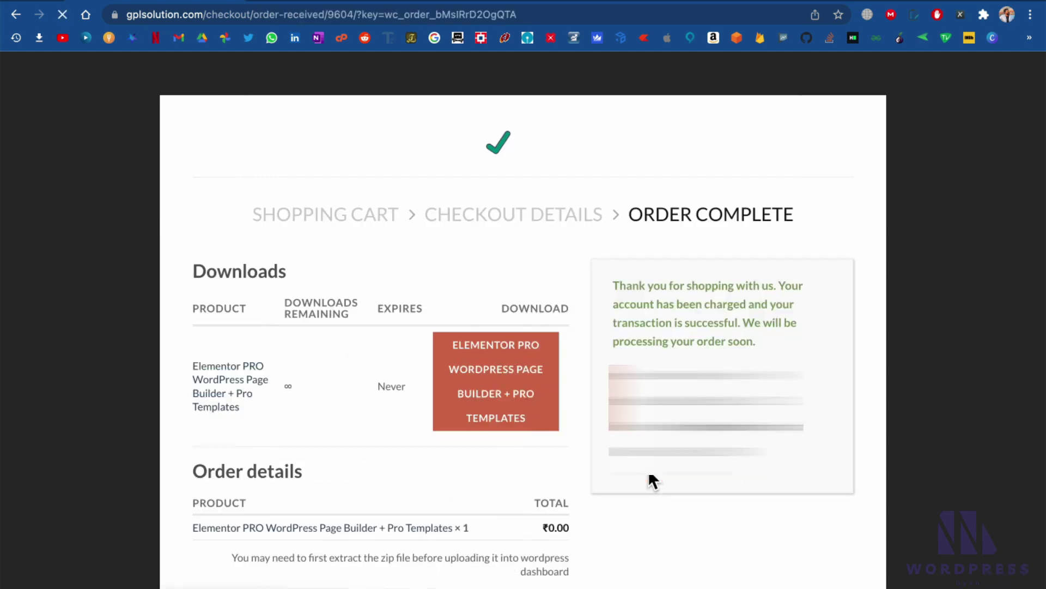
# - Download the Elementor PRO plugin zip from the order-complete page
pyautogui.tripleClick(609, 285)
pyautogui.click(601, 397)
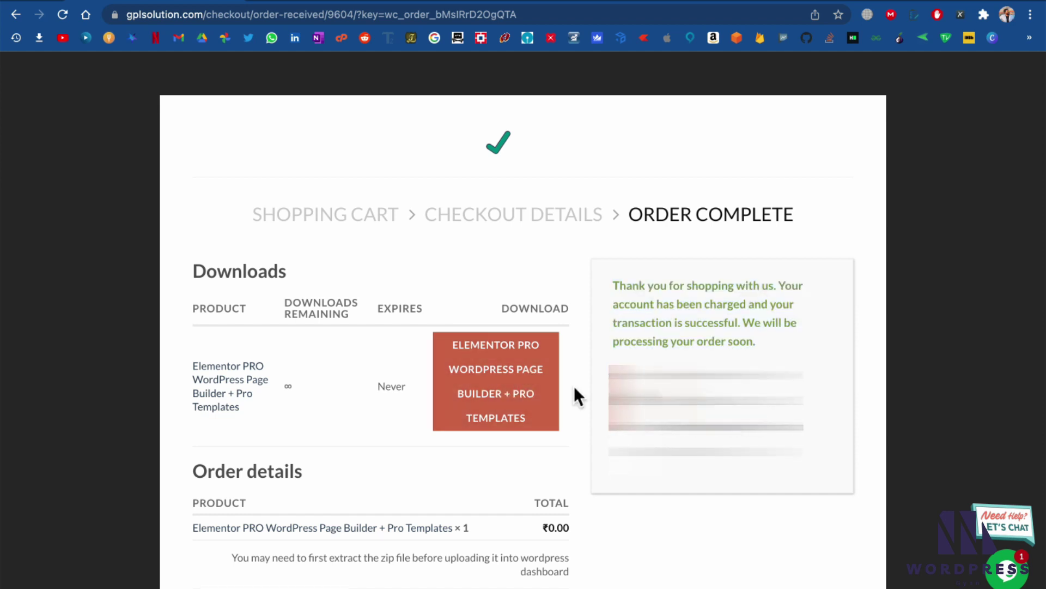
pyautogui.click(516, 372)
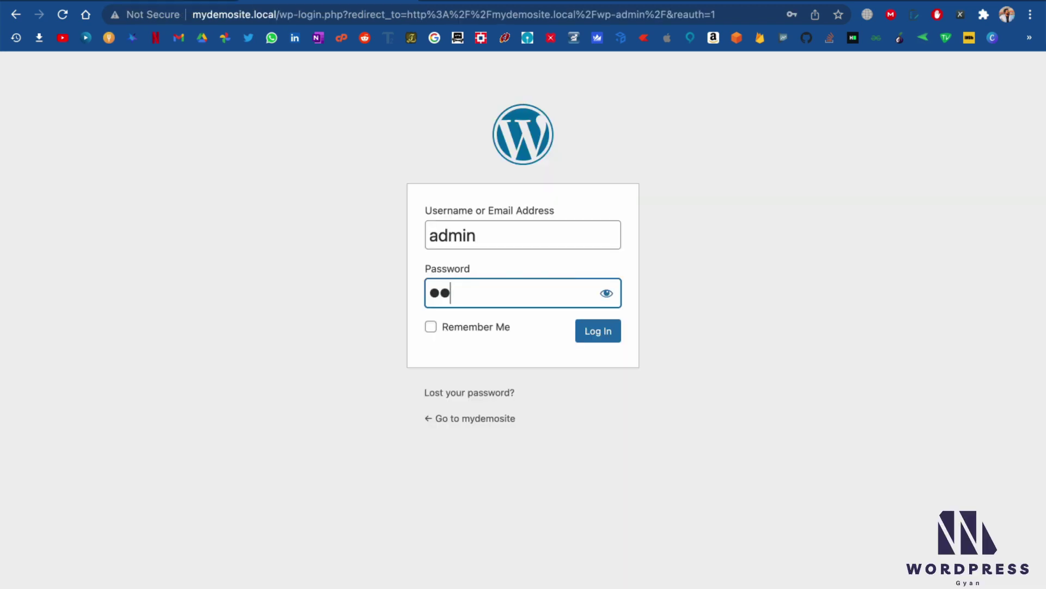
pyautogui.write('min')
# - Log in to mydemosite's wp-admin, dismiss Chrome's password prompts, and start adding a new plugin
pyautogui.press('Return')
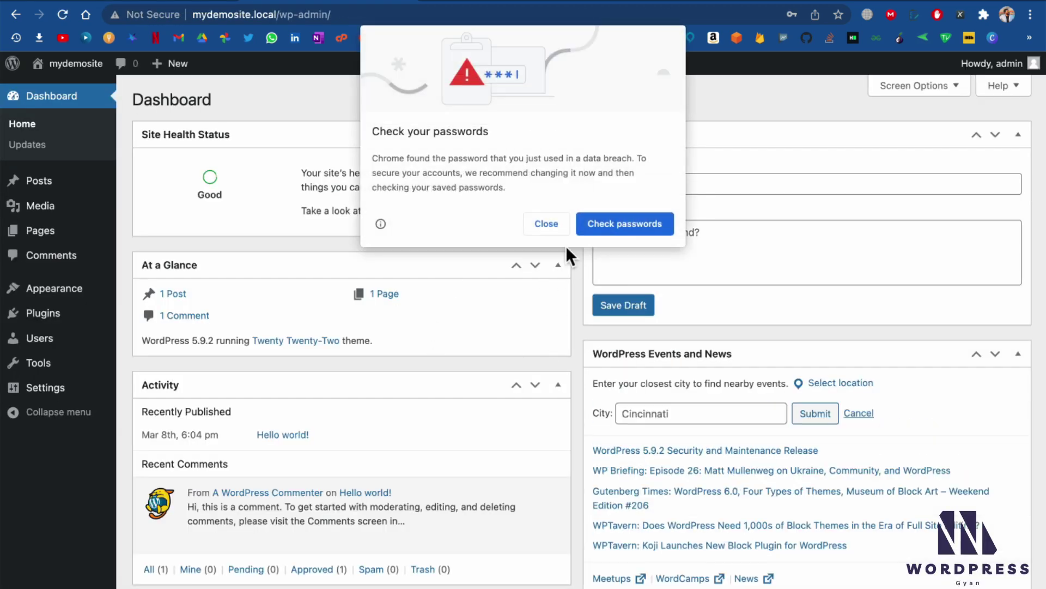
pyautogui.click(551, 230)
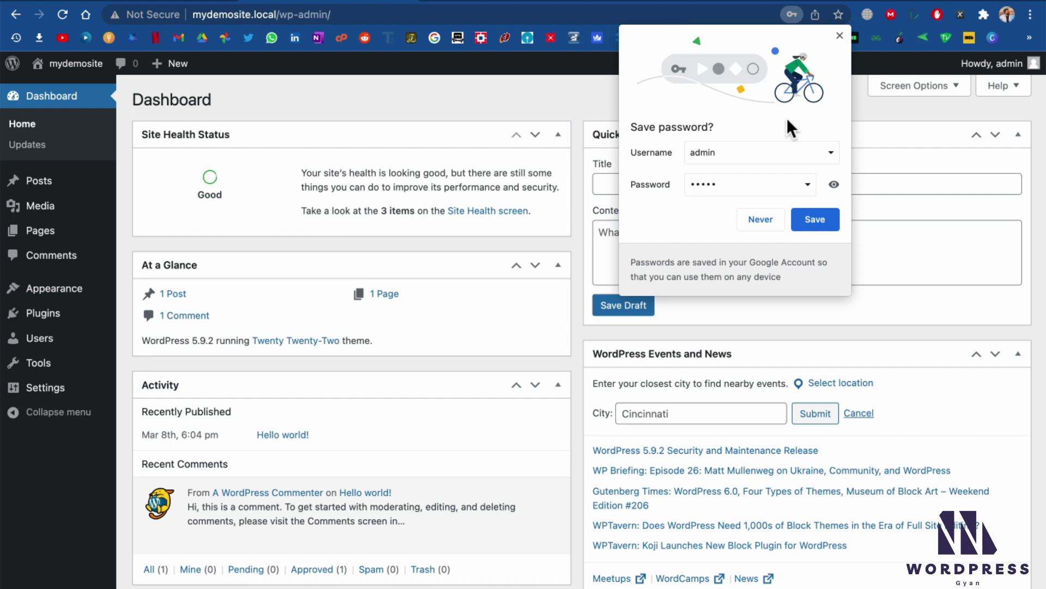
pyautogui.click(768, 221)
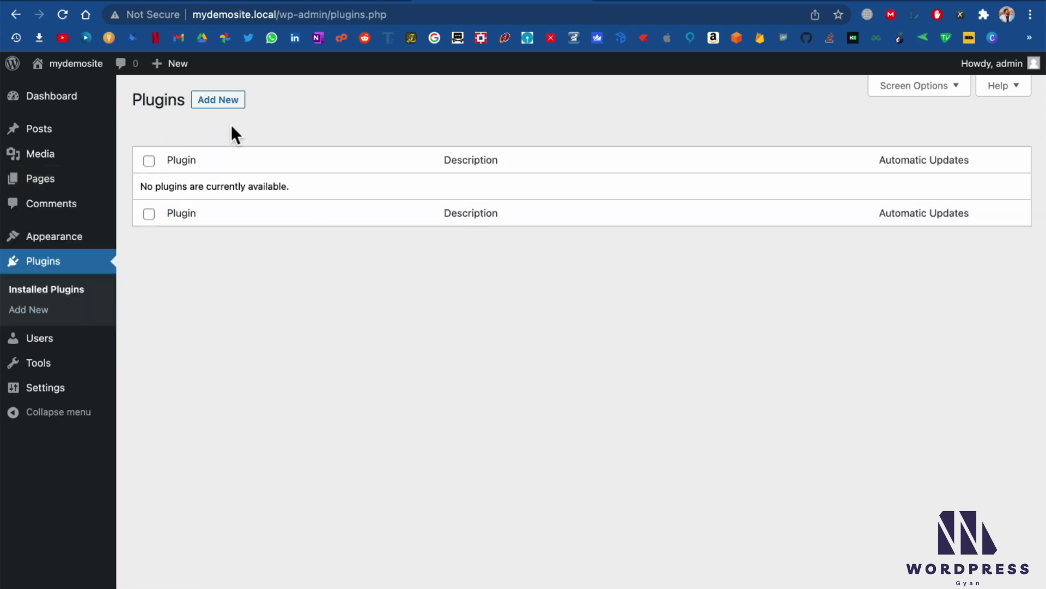
pyautogui.click(229, 102)
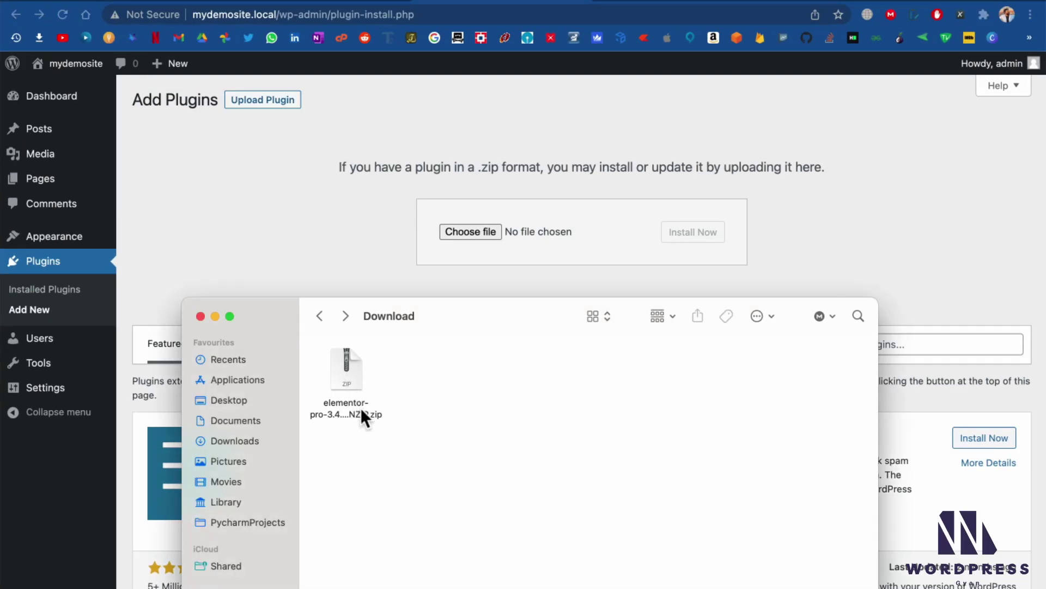
# - Extract the Elementor Pro download and drag elementor-core.3.4.3.zip into the plugin upload form
pyautogui.doubleClick(351, 368)
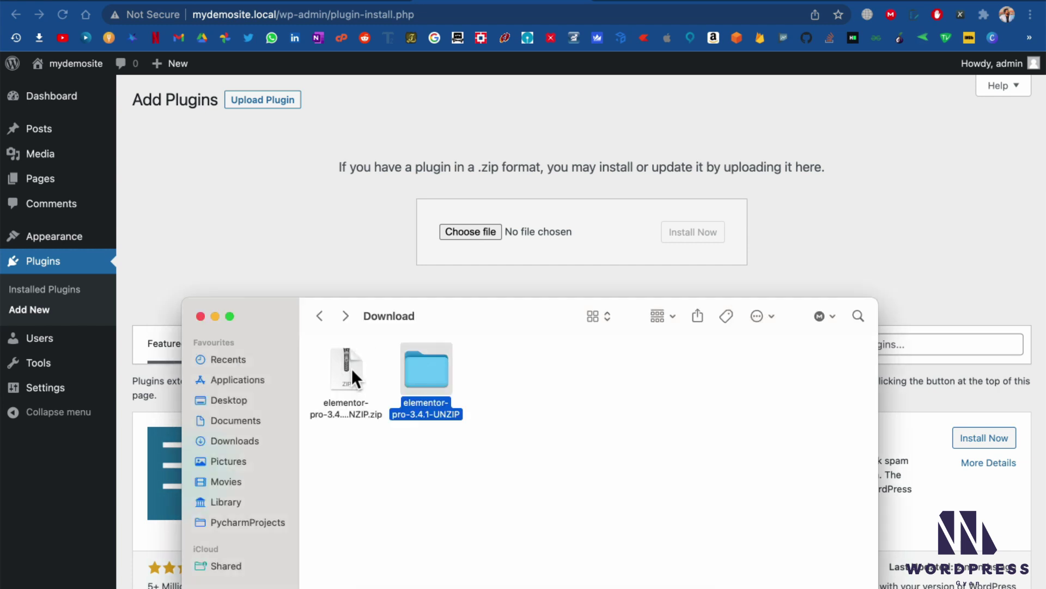
pyautogui.doubleClick(438, 370)
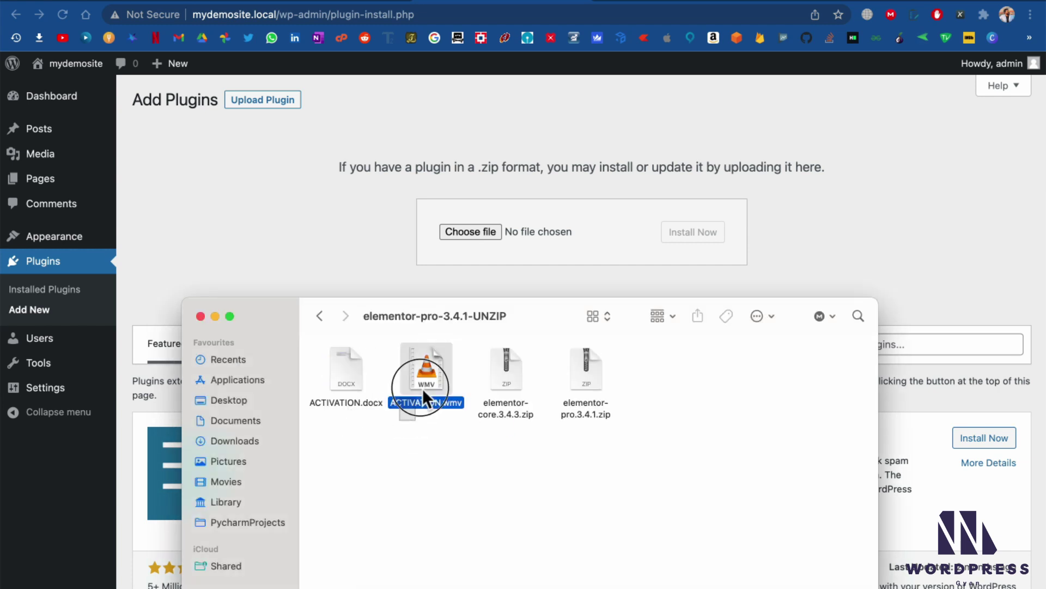
pyautogui.click(440, 347)
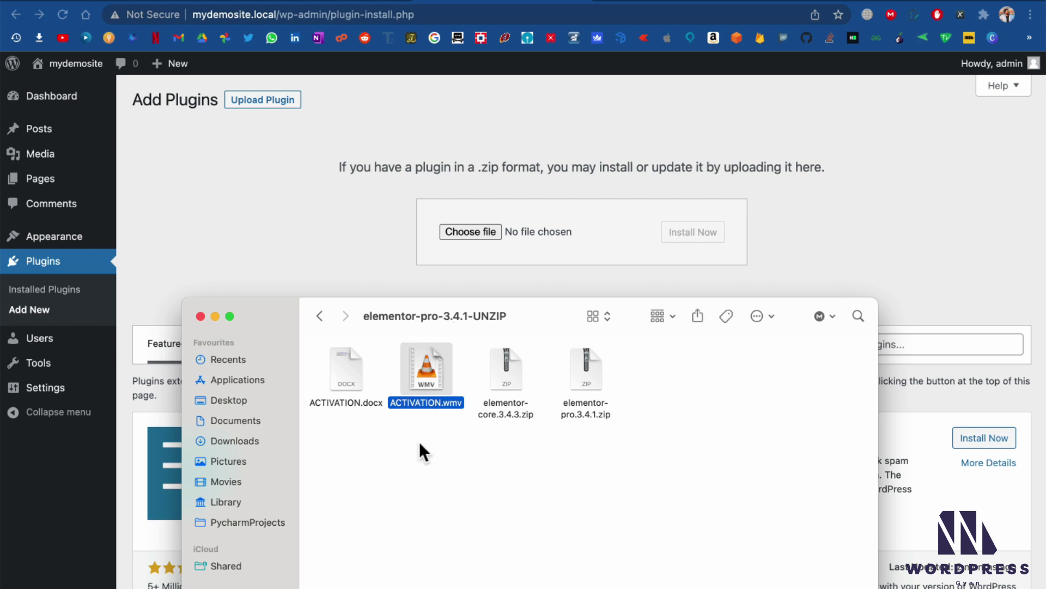
pyautogui.click(513, 380)
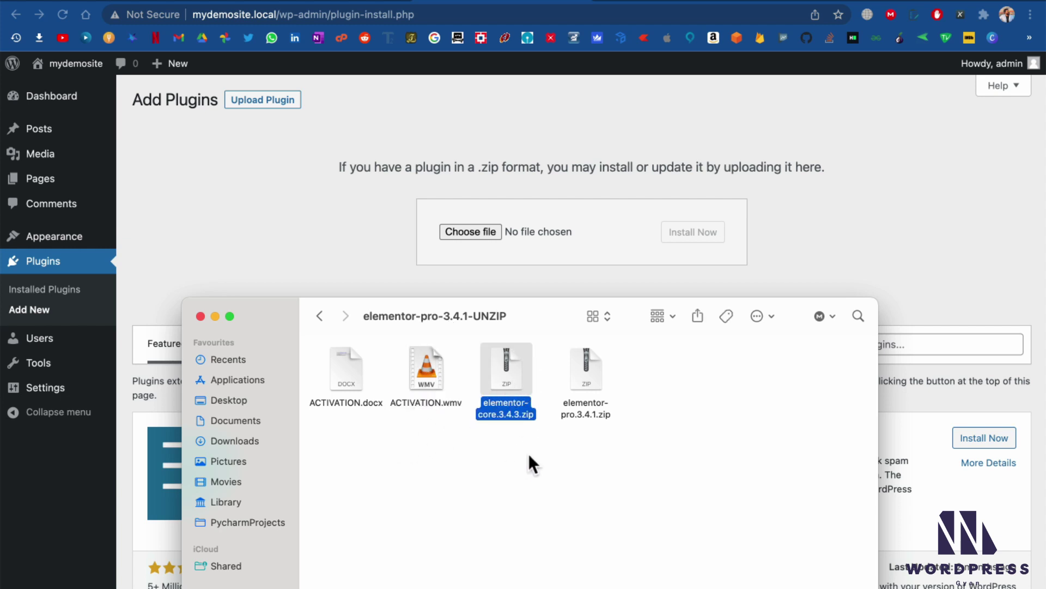
pyautogui.click(575, 411)
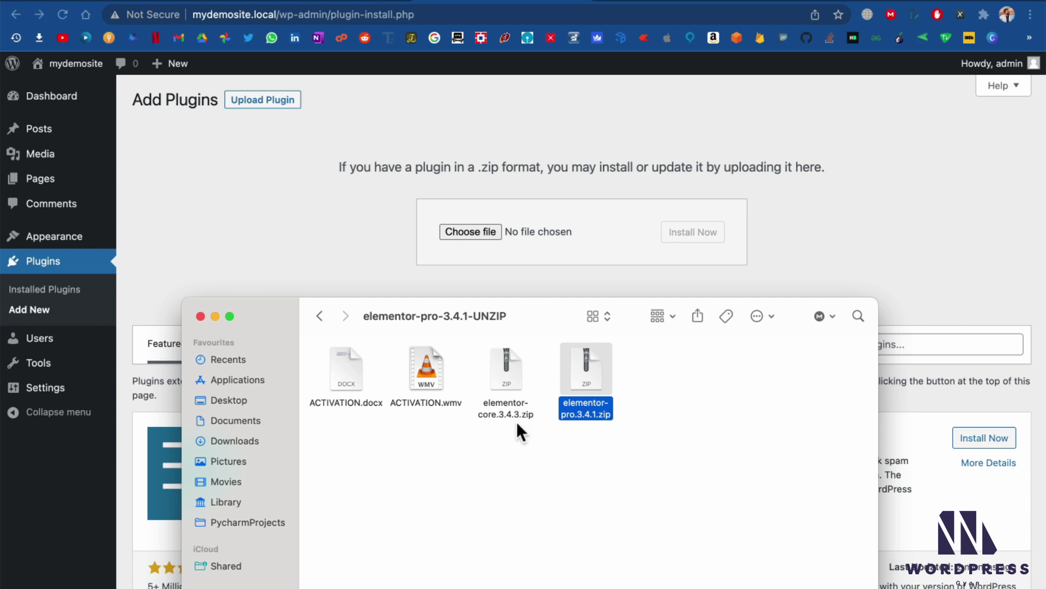
pyautogui.click(502, 362)
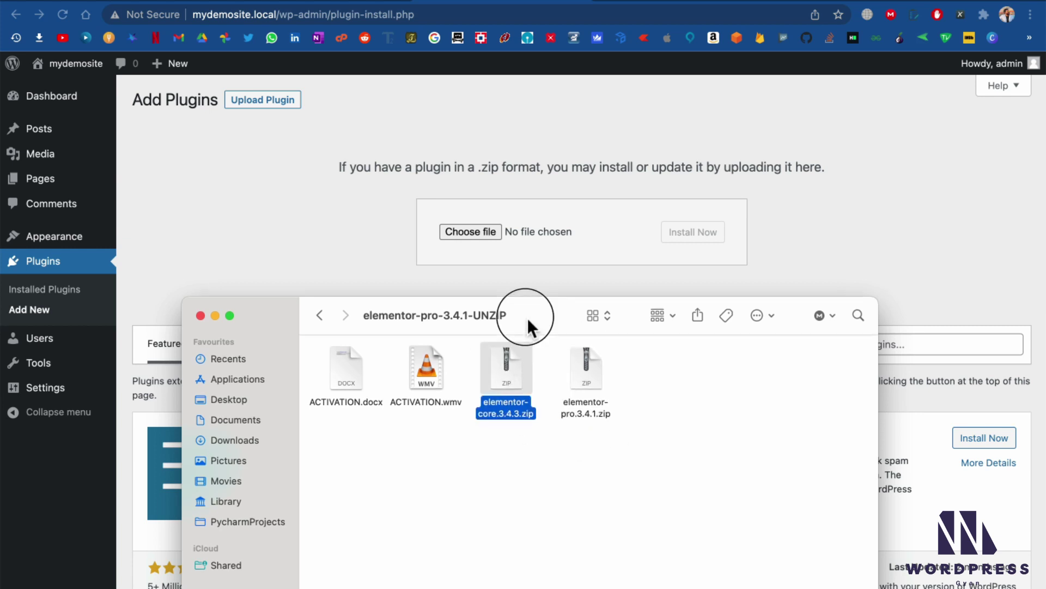
pyautogui.moveTo(527, 319); pyautogui.dragTo(527, 301)
pyautogui.moveTo(509, 343)
pyautogui.mouseDown()
pyautogui.moveTo(482, 210)
pyautogui.moveTo(462, 231)
pyautogui.mouseUp()
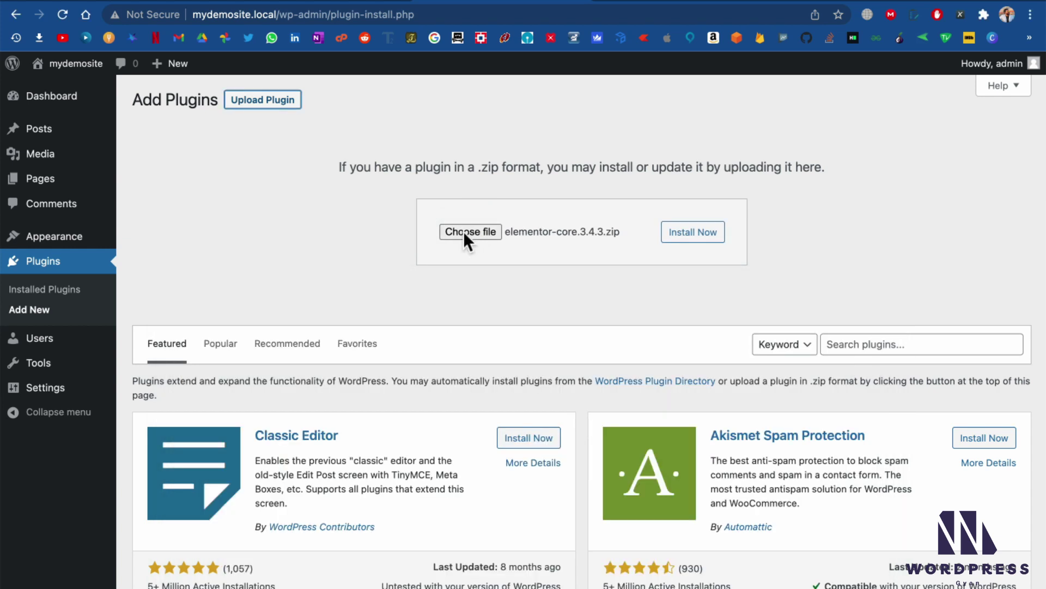
# - Install and activate the uploaded Elementor 3.4.3 core plugin
pyautogui.click(679, 235)
pyautogui.click(227, 236)
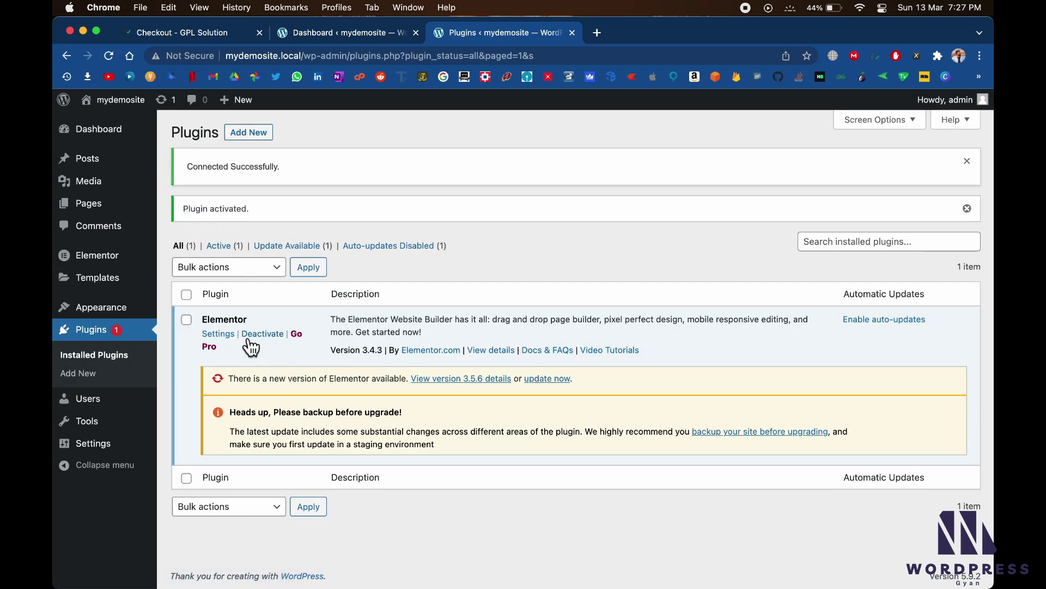
pyautogui.moveTo(201, 318); pyautogui.dragTo(427, 341)
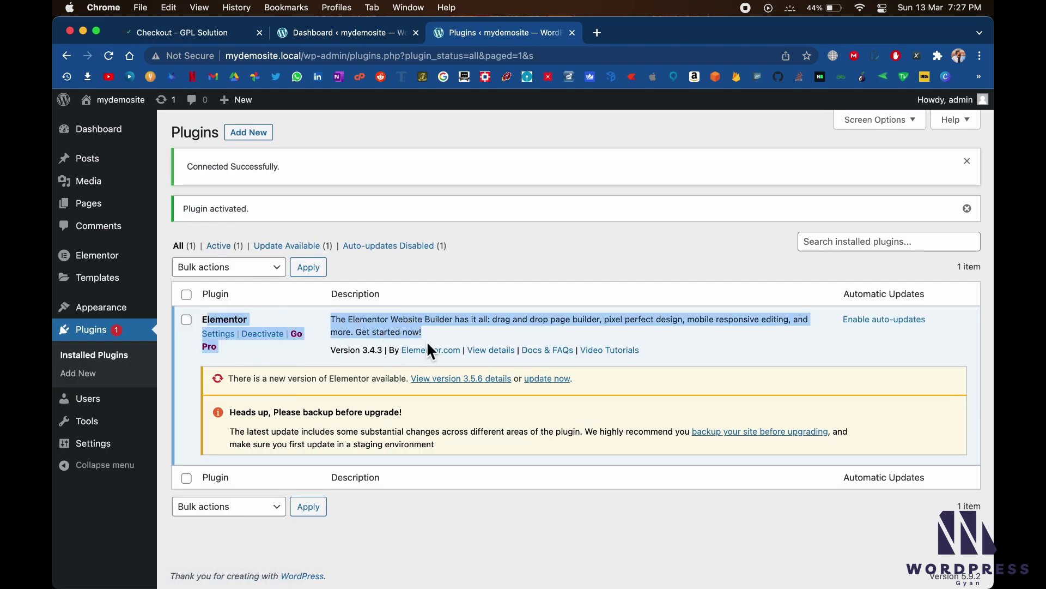
pyautogui.click(342, 325)
pyautogui.moveTo(88, 203)
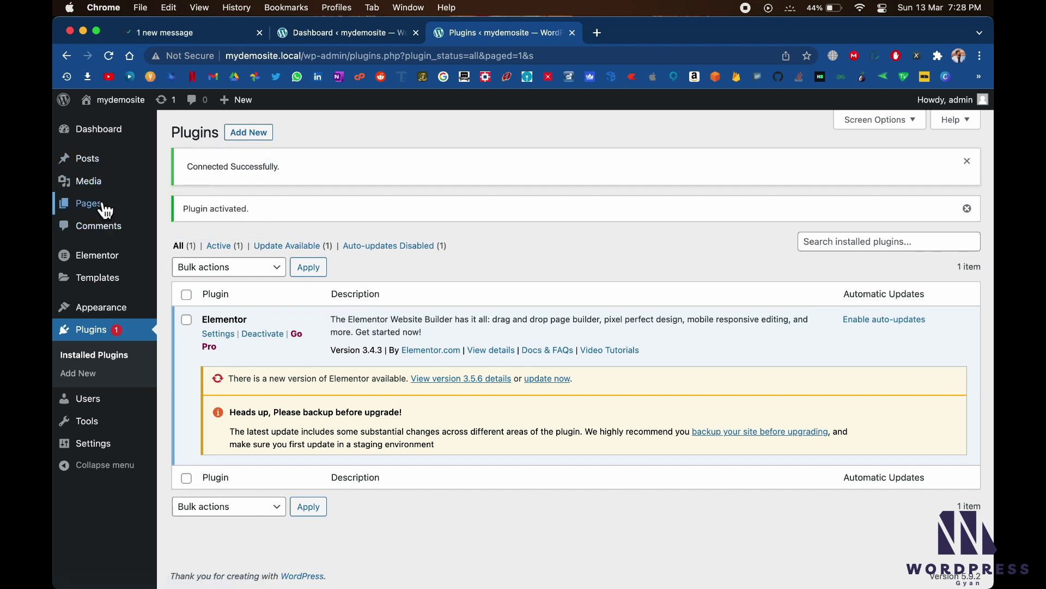
# - Open All Pages in a new tab and start creating a new page
pyautogui.rightClick(187, 211)
pyautogui.click(205, 207)
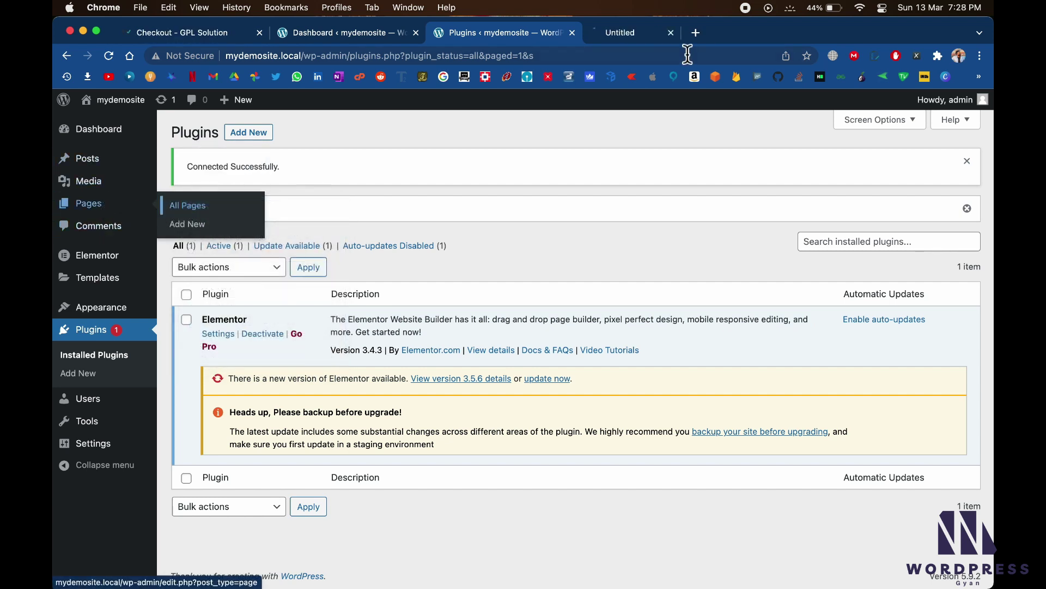
pyautogui.click(658, 34)
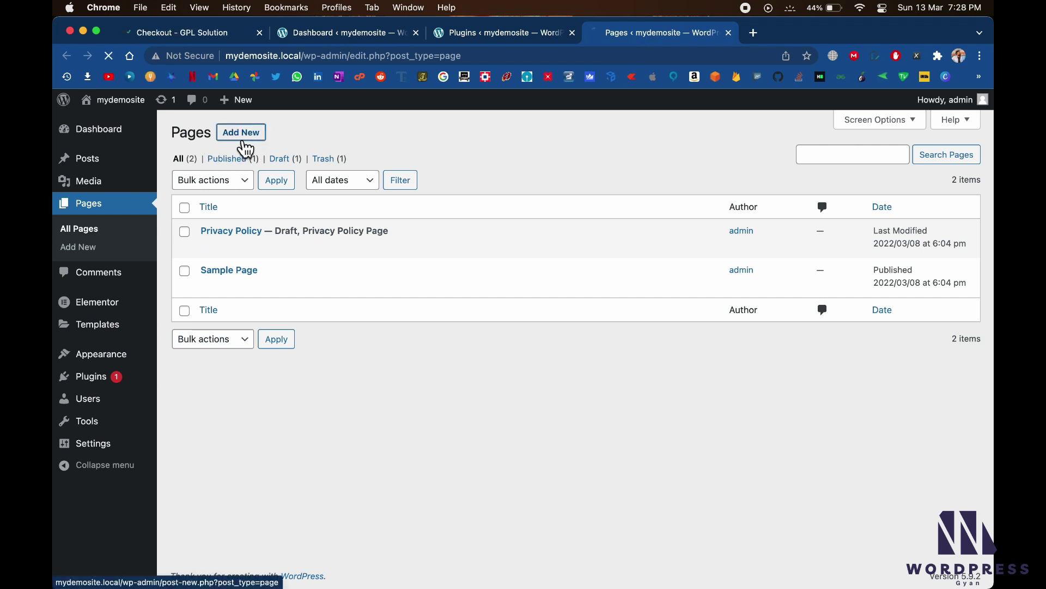
pyautogui.click(241, 132)
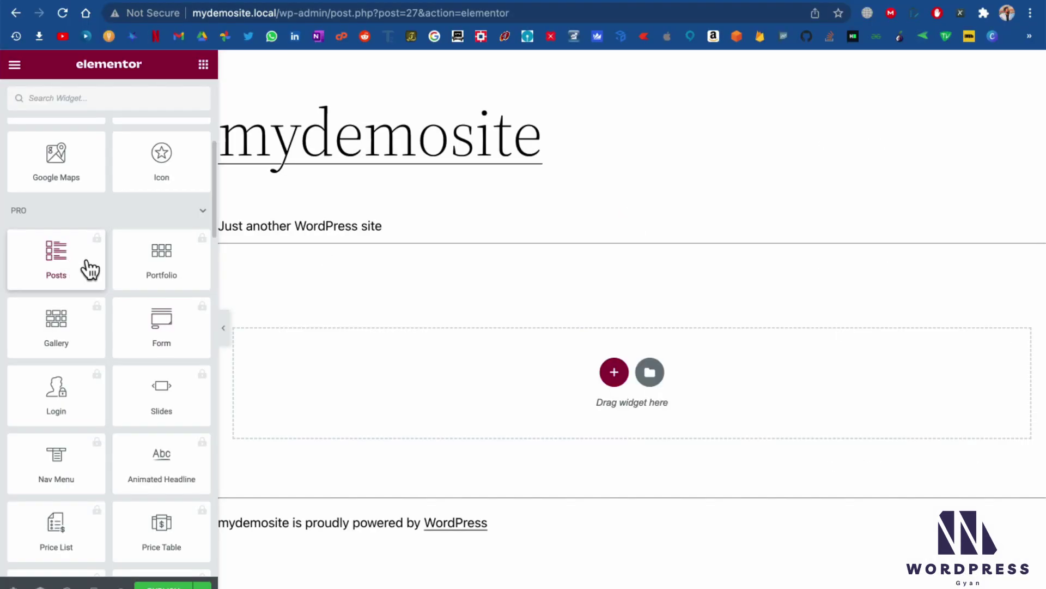
# - Try the locked Pro widgets: Posts, Form, Slides, Animated Headline and Flip Box
pyautogui.click(57, 254)
pyautogui.click(315, 246)
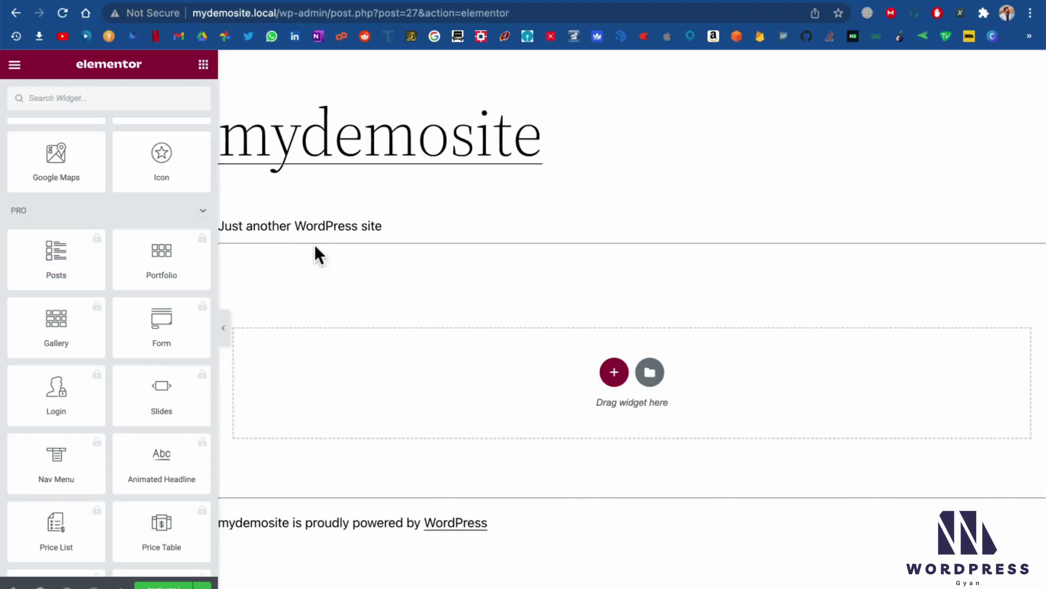
pyautogui.click(169, 339)
pyautogui.click(414, 343)
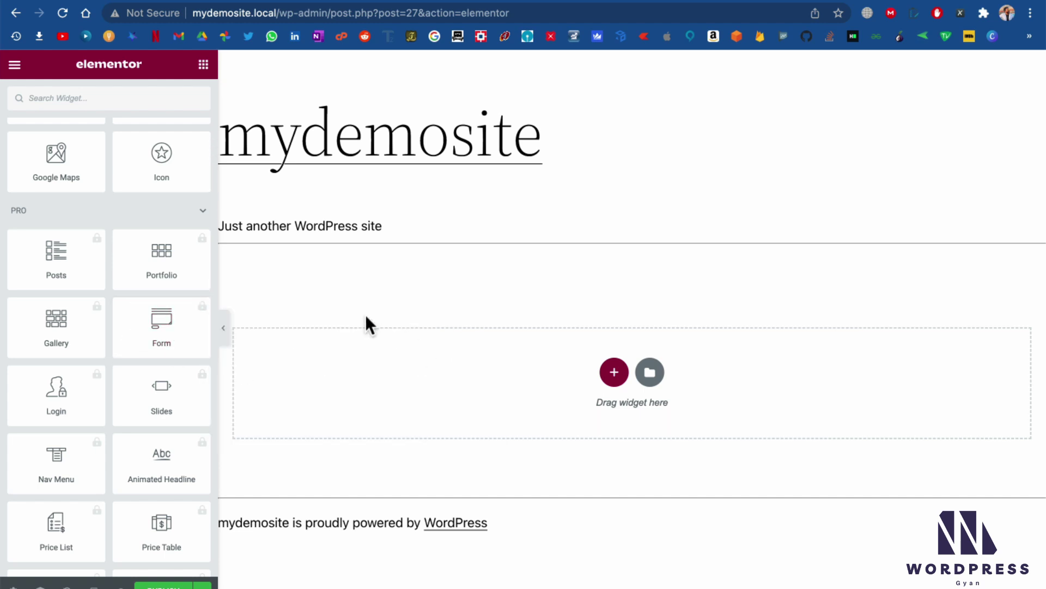
pyautogui.click(157, 413)
pyautogui.click(141, 466)
pyautogui.click(699, 235)
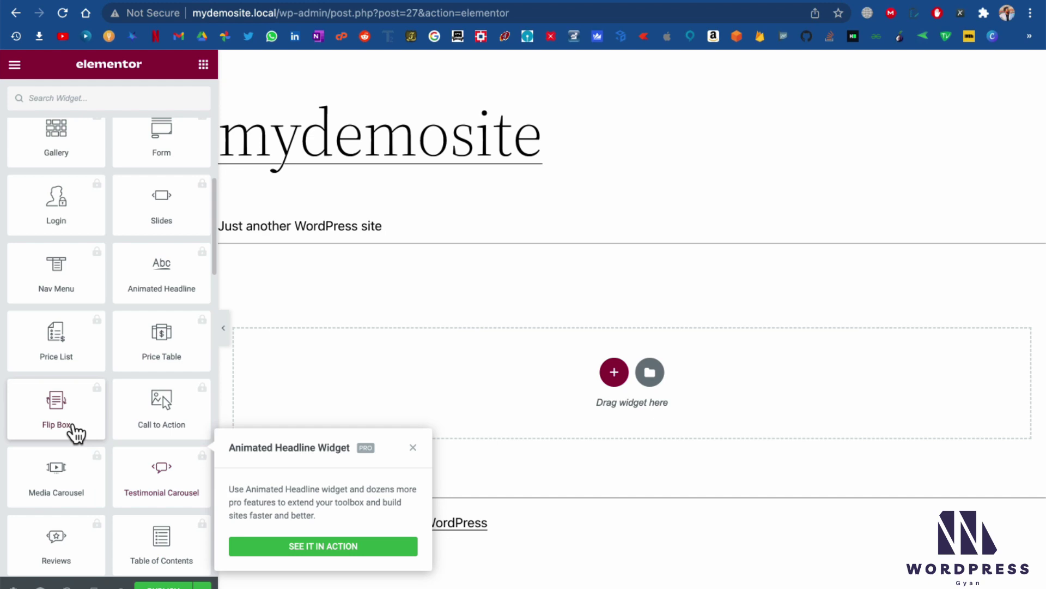
pyautogui.click(72, 430)
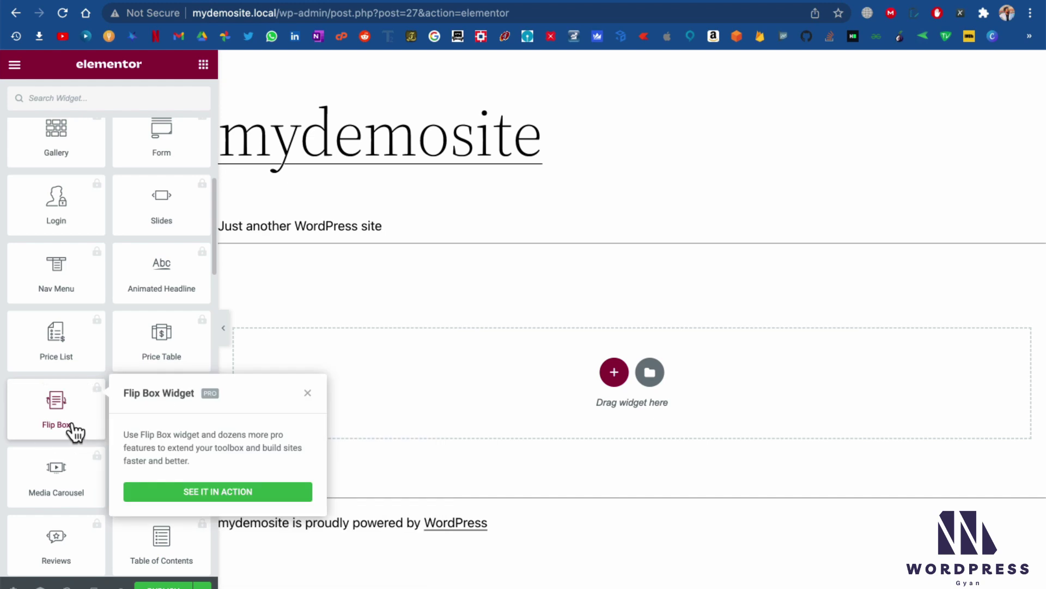
pyautogui.scroll(-5, 73, 429)
pyautogui.scroll(-2, 123, 392)
# - Preview the locked Plants Store contact template, view GO PRO, then return to Plugins
pyautogui.click(651, 372)
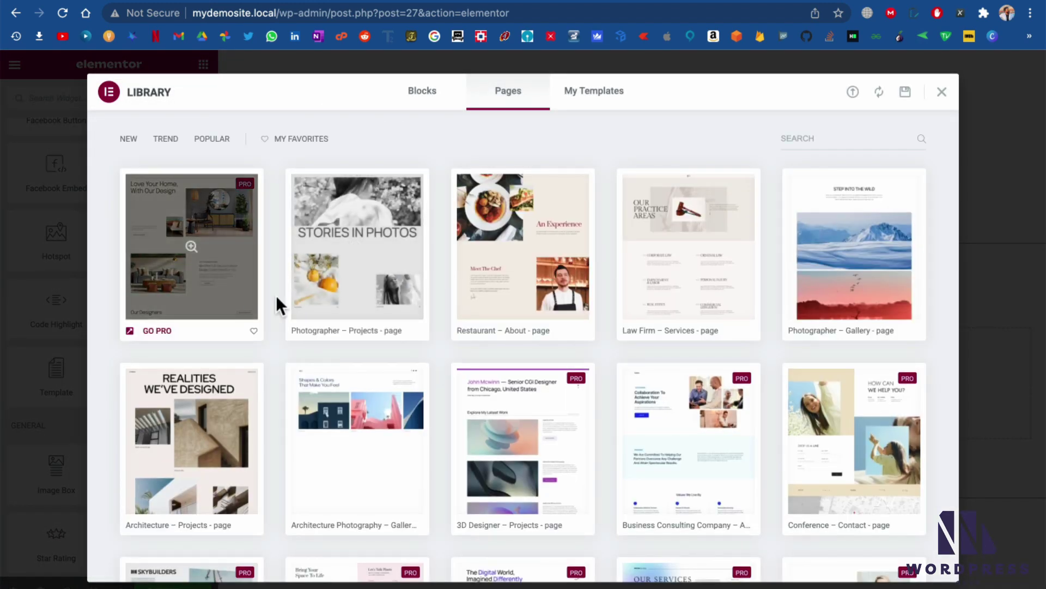
pyautogui.scroll(-5, 565, 451)
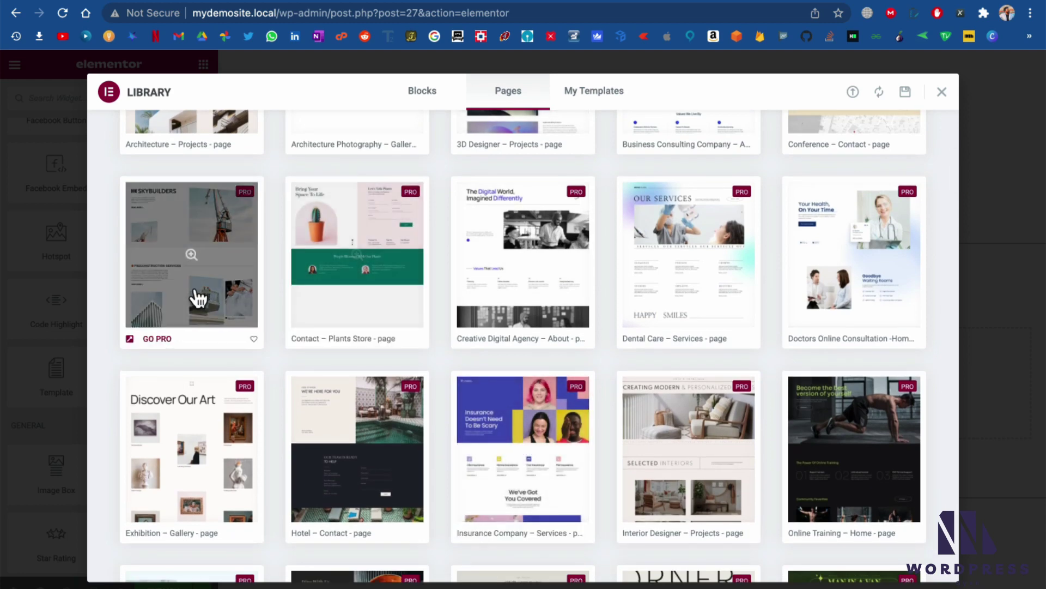
pyautogui.click(357, 255)
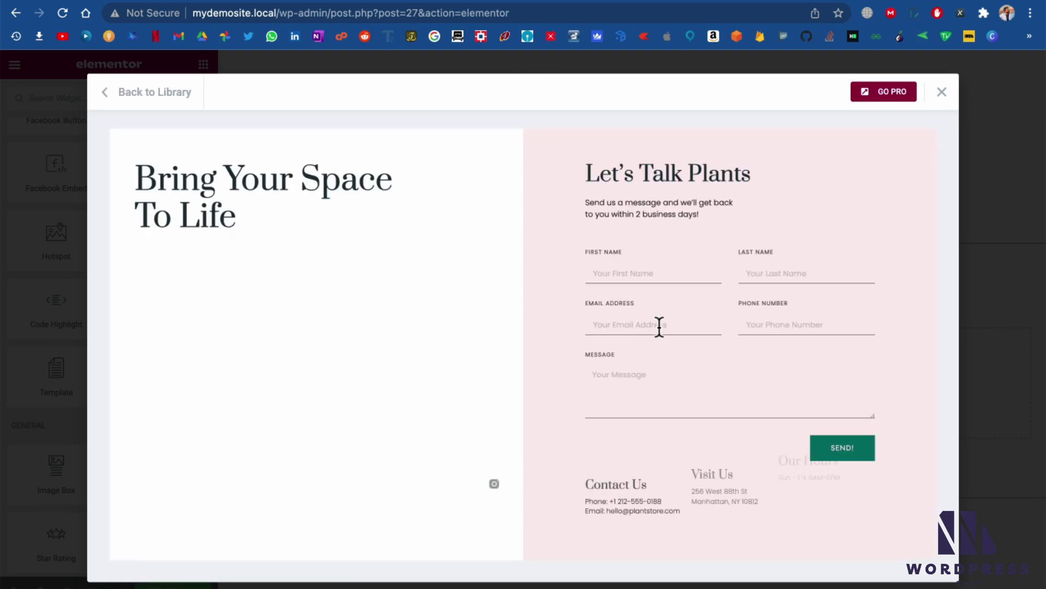
pyautogui.click(876, 96)
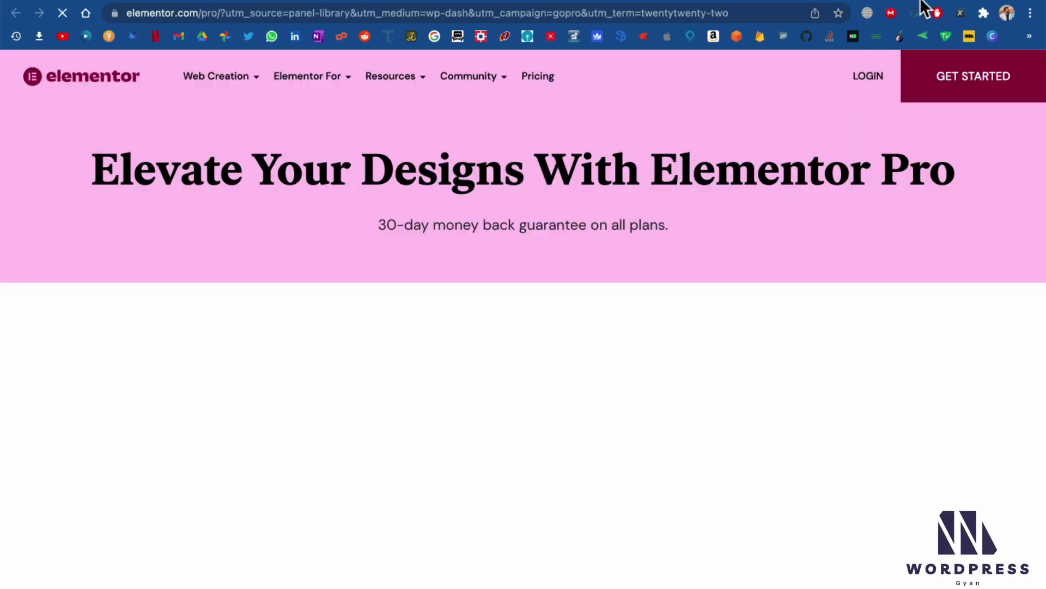
pyautogui.scroll(-5, 857, 400)
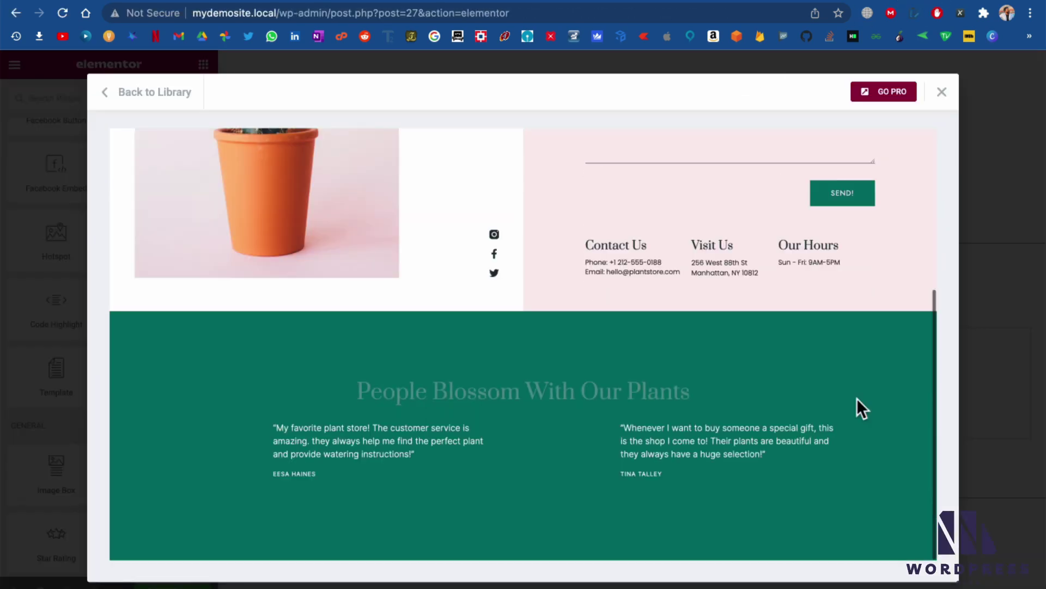
pyautogui.scroll(5, 857, 398)
pyautogui.click(943, 92)
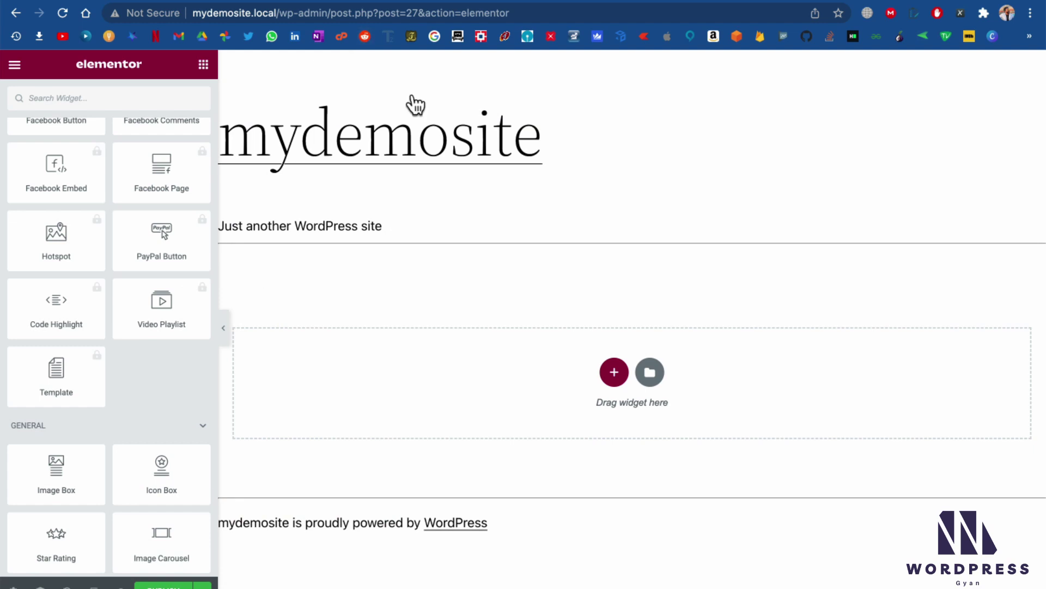
pyautogui.click(757, 2)
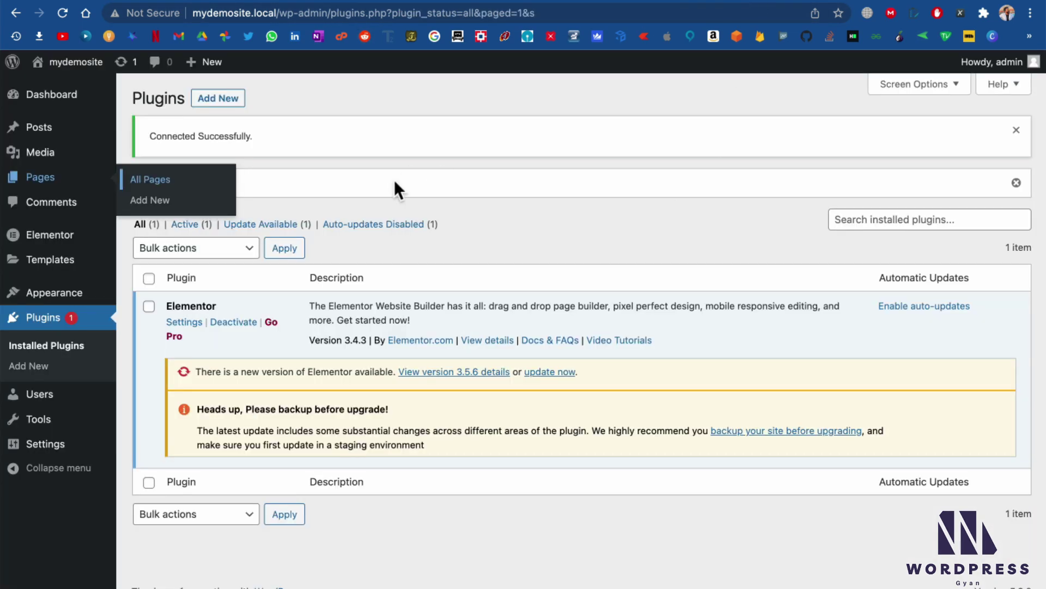
# - Choose elementor-pro.3.4.1.zip in the Upload Plugin form
pyautogui.click(234, 103)
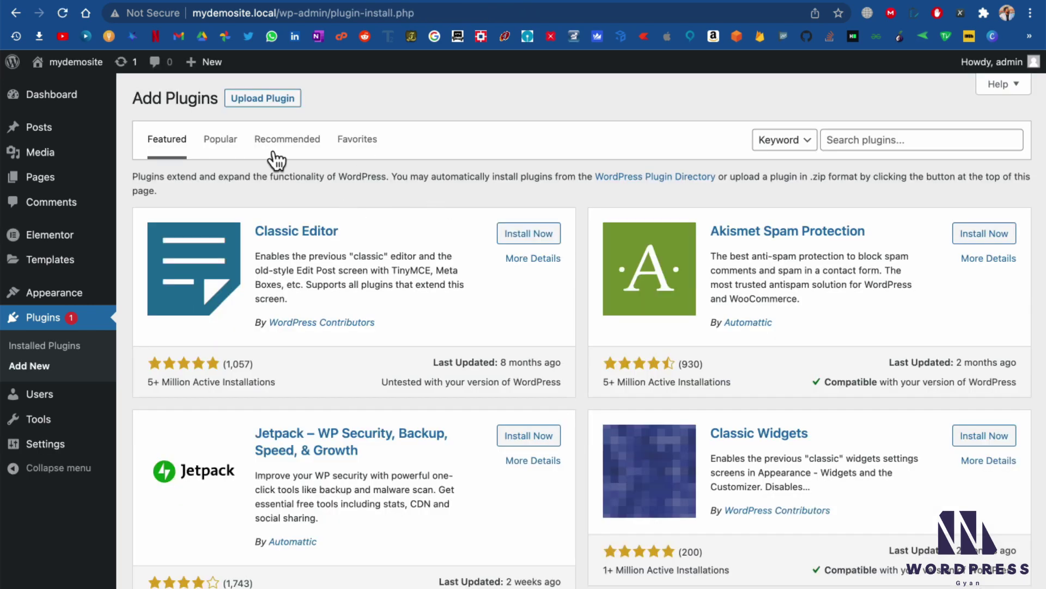
pyautogui.click(269, 104)
pyautogui.click(446, 230)
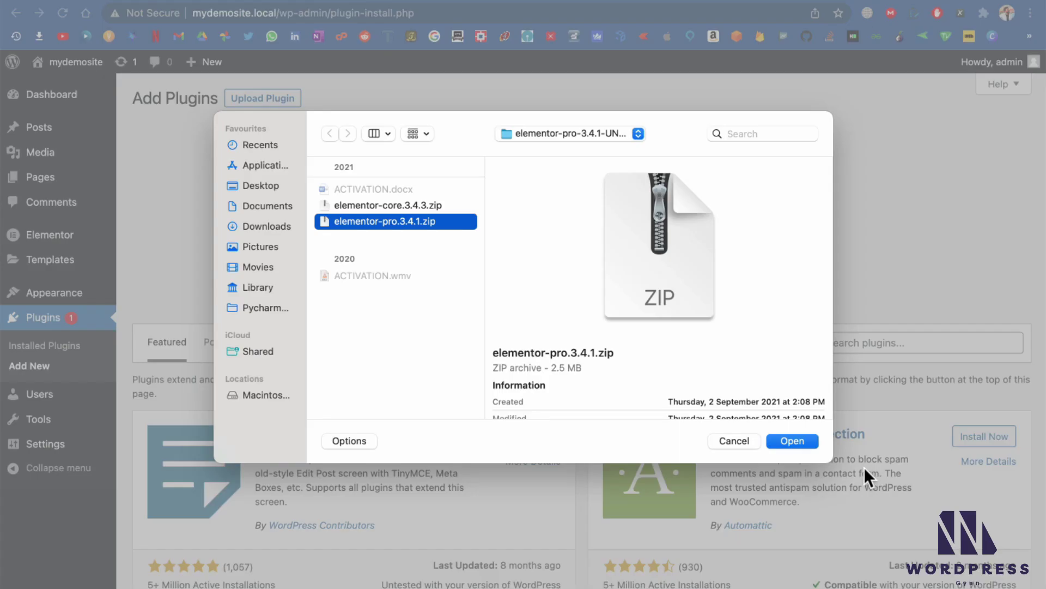
pyautogui.click(799, 437)
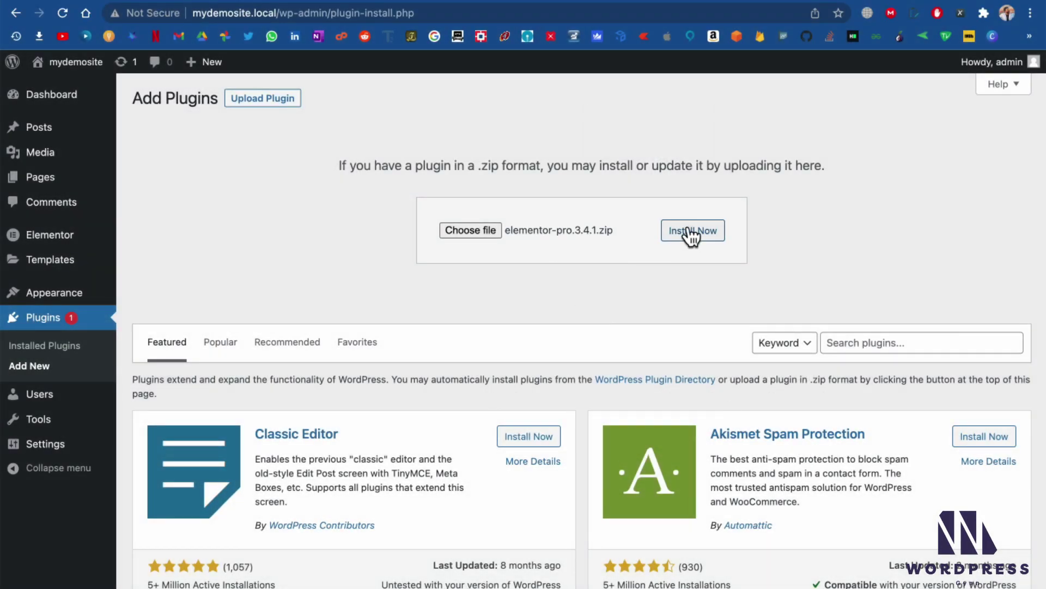
# - Install and activate Elementor Pro 3.4.1, then open the All Pages list
pyautogui.click(691, 234)
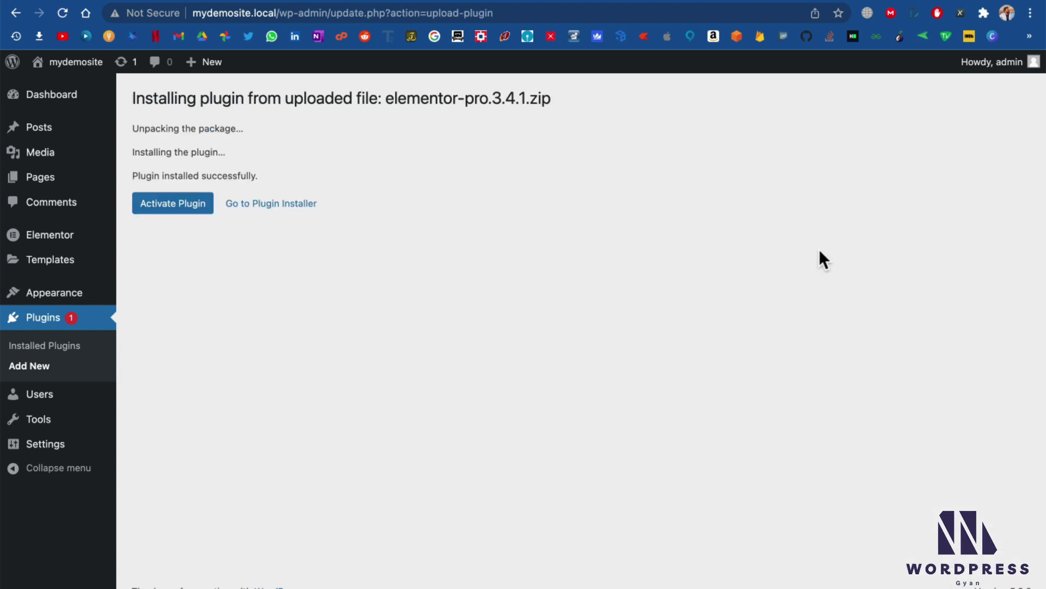
pyautogui.click(173, 206)
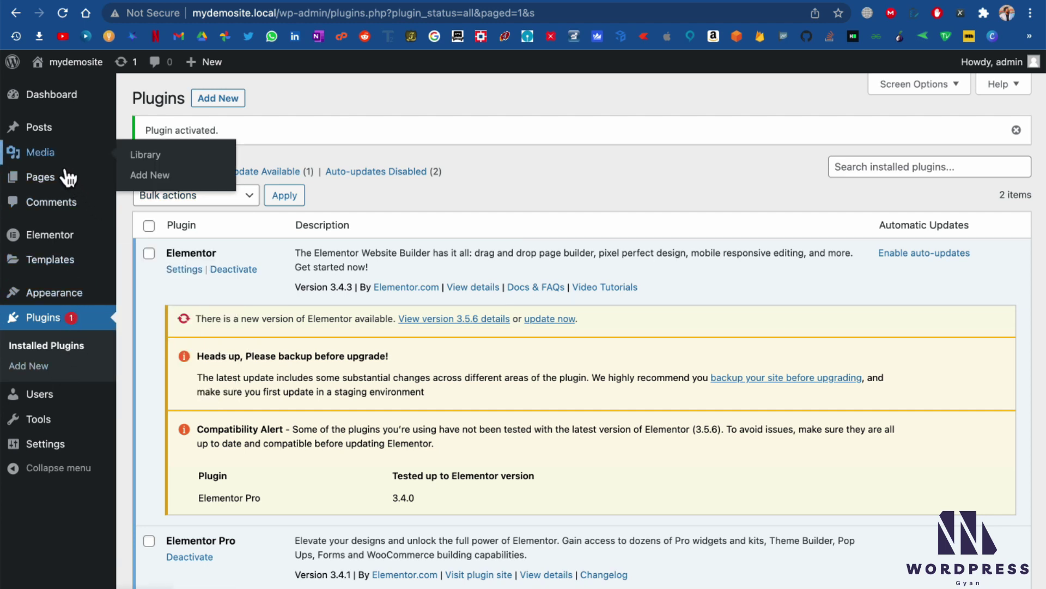
pyautogui.click(183, 187)
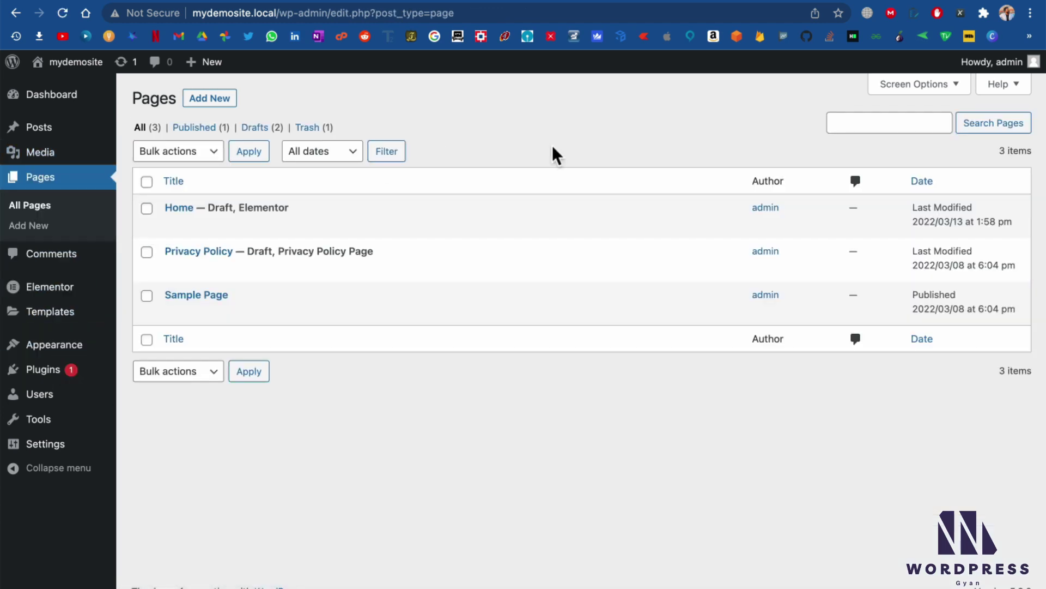
# - Edit the Home page in Elementor and insert Hotel – Contact with its document settings
pyautogui.click(173, 231)
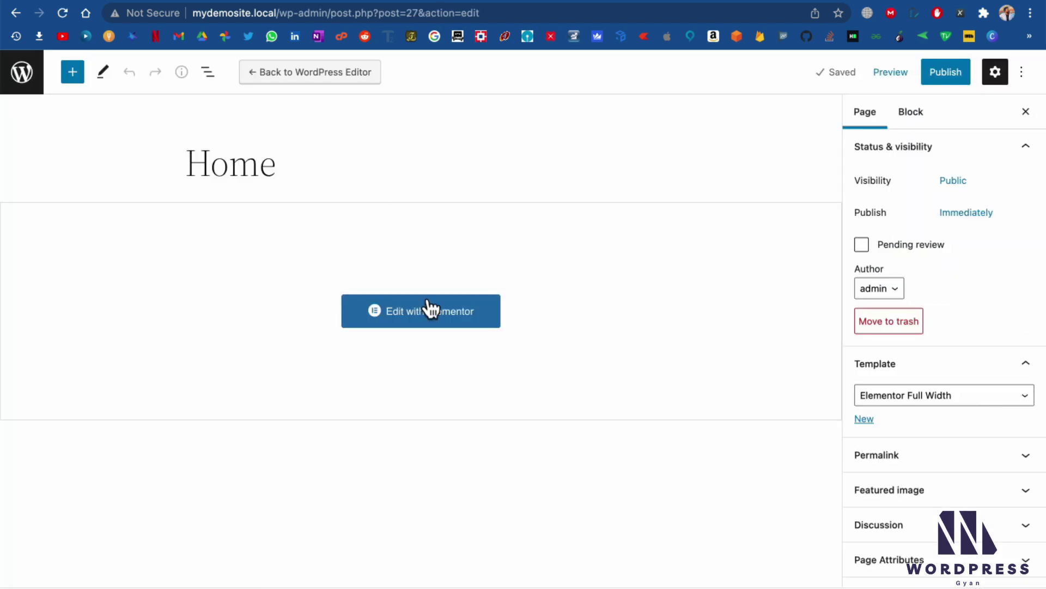
pyautogui.click(430, 310)
pyautogui.scroll(-5, 421, 384)
pyautogui.scroll(-2, 417, 376)
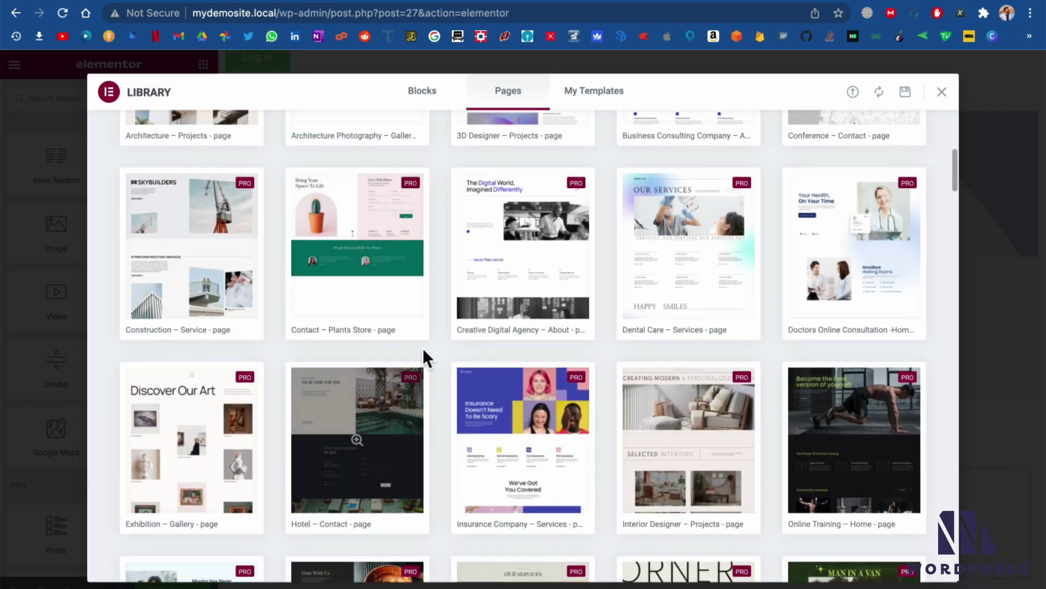
pyautogui.scroll(-1, 425, 392)
pyautogui.scroll(-2, 428, 444)
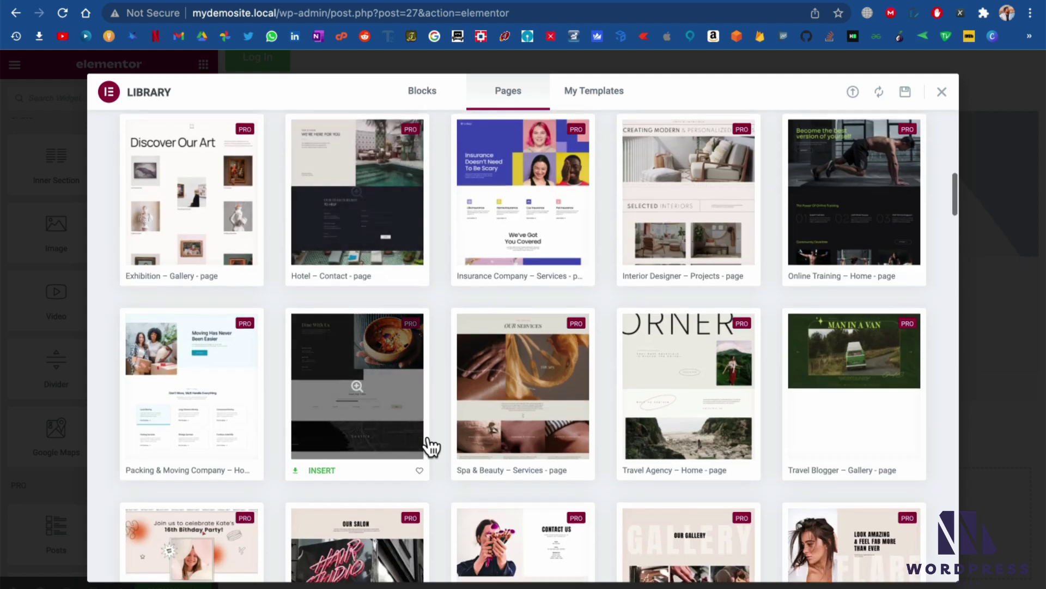
pyautogui.click(367, 195)
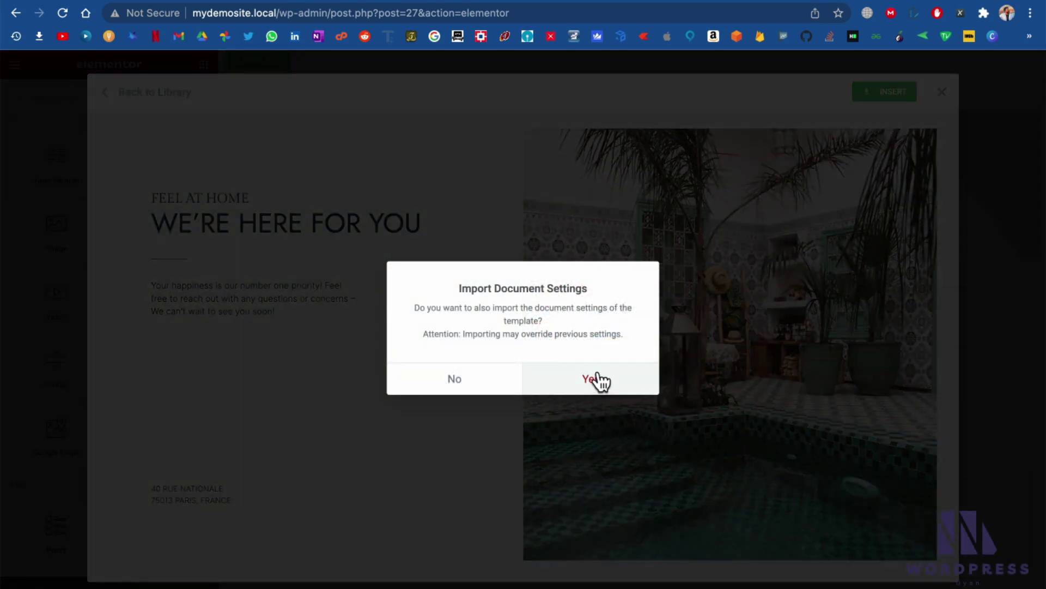
pyautogui.click(597, 379)
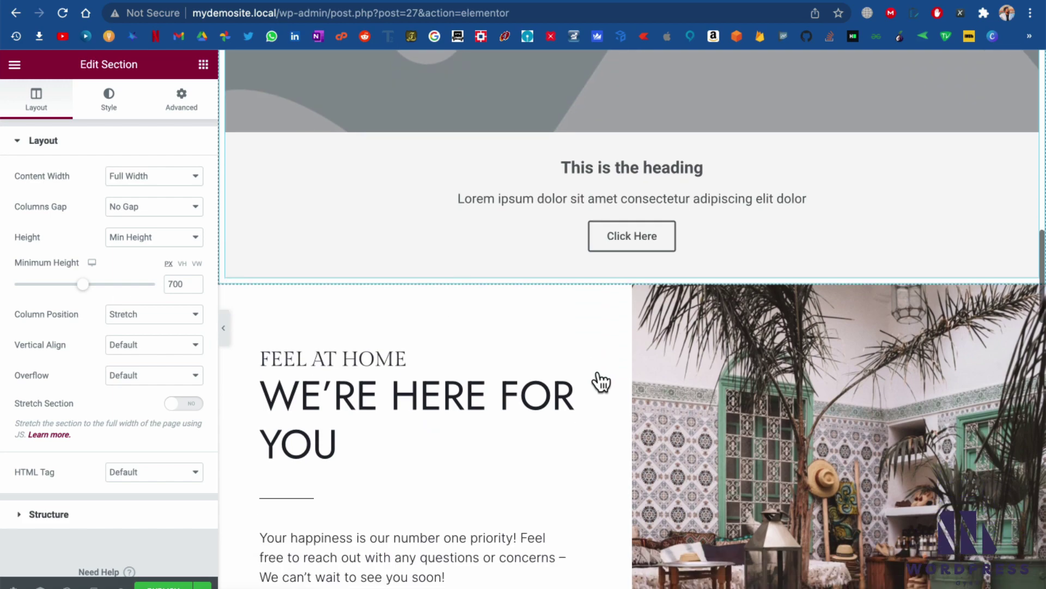
pyautogui.scroll(-2, 601, 382)
pyautogui.scroll(-2, 597, 378)
pyautogui.scroll(-3, 597, 378)
pyautogui.scroll(-4, 597, 378)
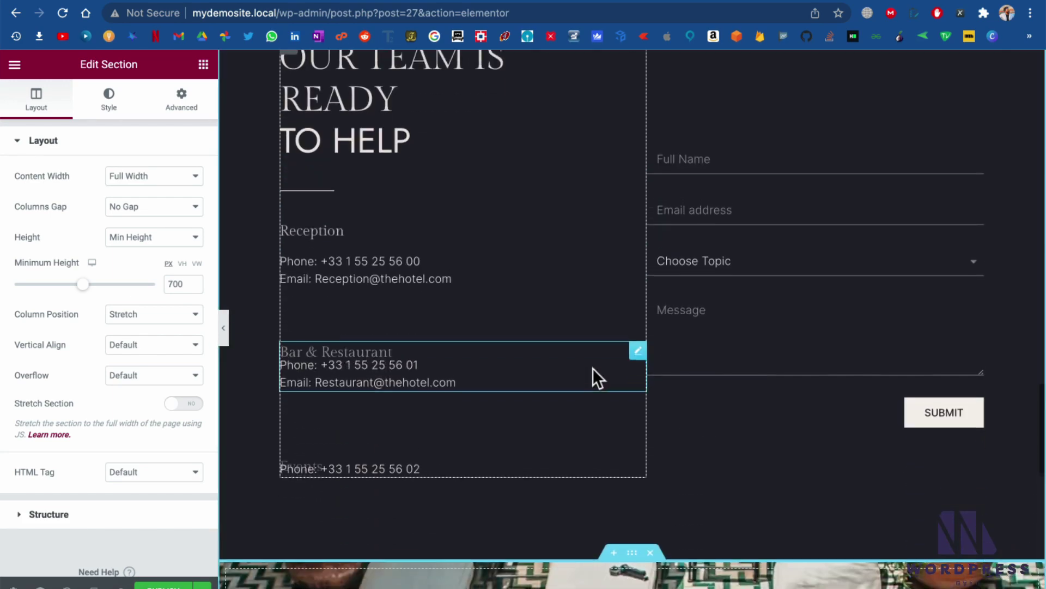
pyautogui.scroll(-2, 593, 369)
pyautogui.scroll(-3, 593, 369)
pyautogui.scroll(-4, 593, 368)
pyautogui.scroll(-3, 593, 369)
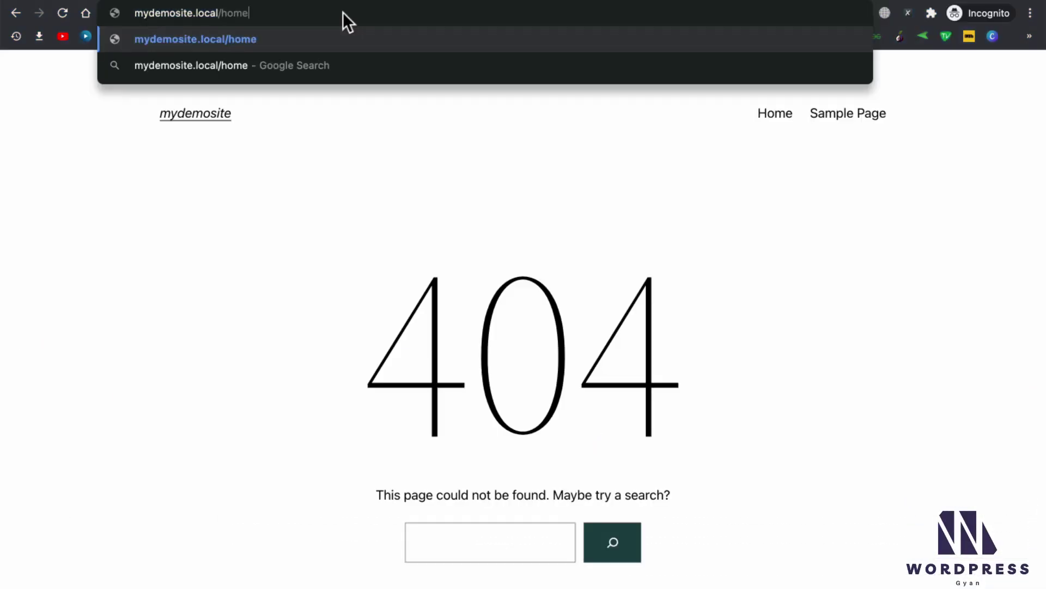
pyautogui.press('Return')
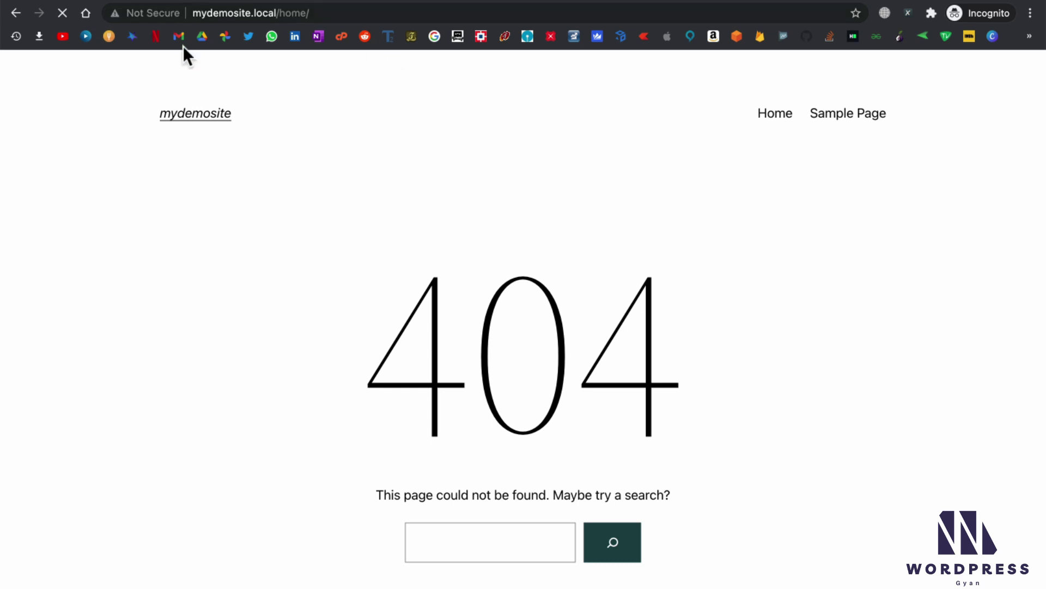
pyautogui.scroll(-1, 412, 201)
pyautogui.scroll(-1, 412, 202)
pyautogui.scroll(-3, 412, 201)
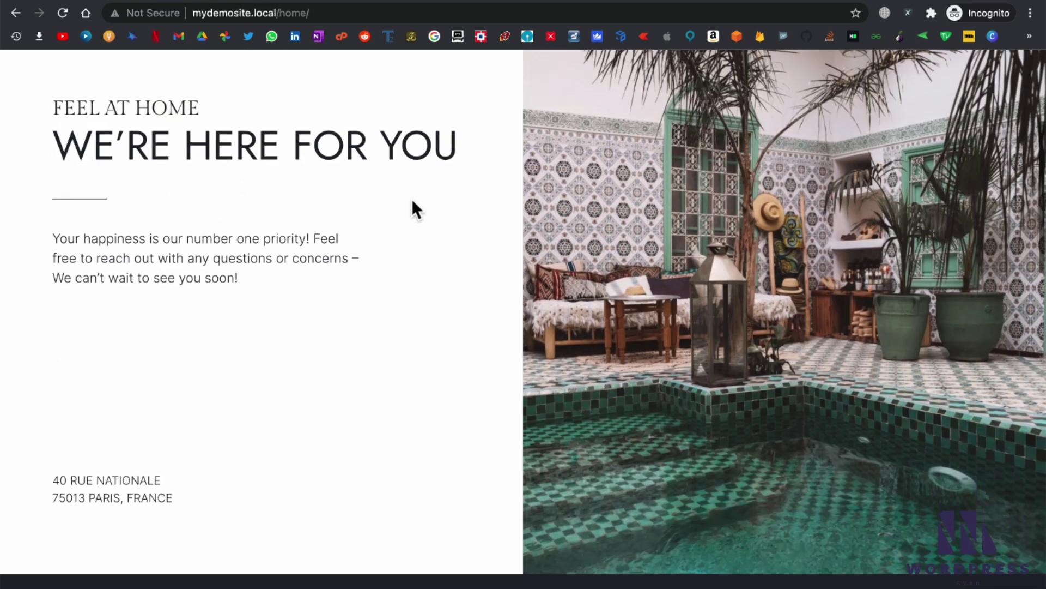
pyautogui.scroll(-1, 412, 202)
pyautogui.scroll(-5, 413, 201)
pyautogui.scroll(-2, 412, 201)
pyautogui.scroll(-5, 412, 202)
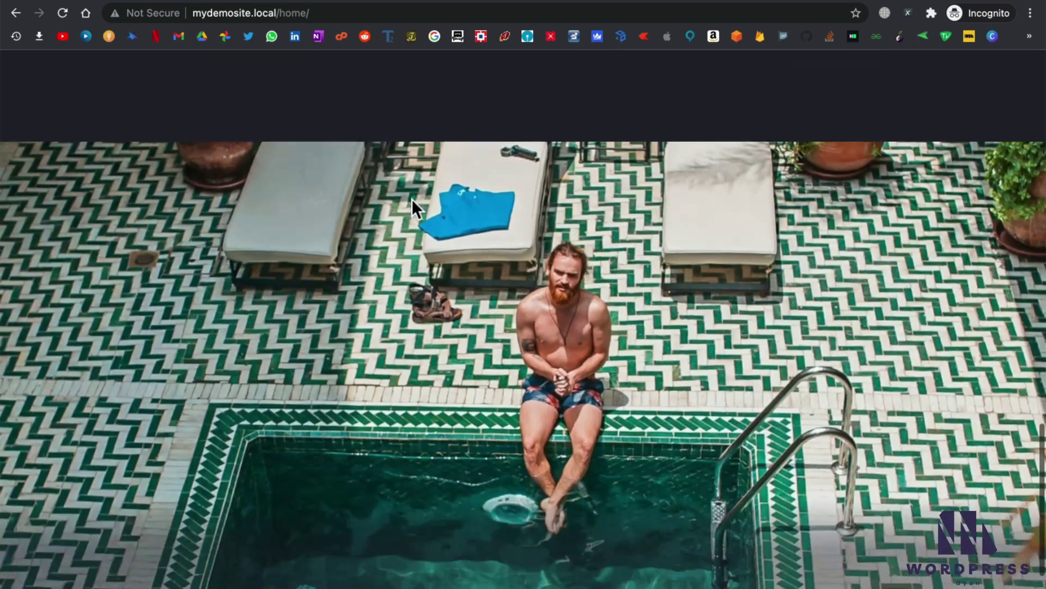
pyautogui.scroll(-1, 411, 207)
pyautogui.scroll(6, 411, 207)
pyautogui.scroll(8, 411, 207)
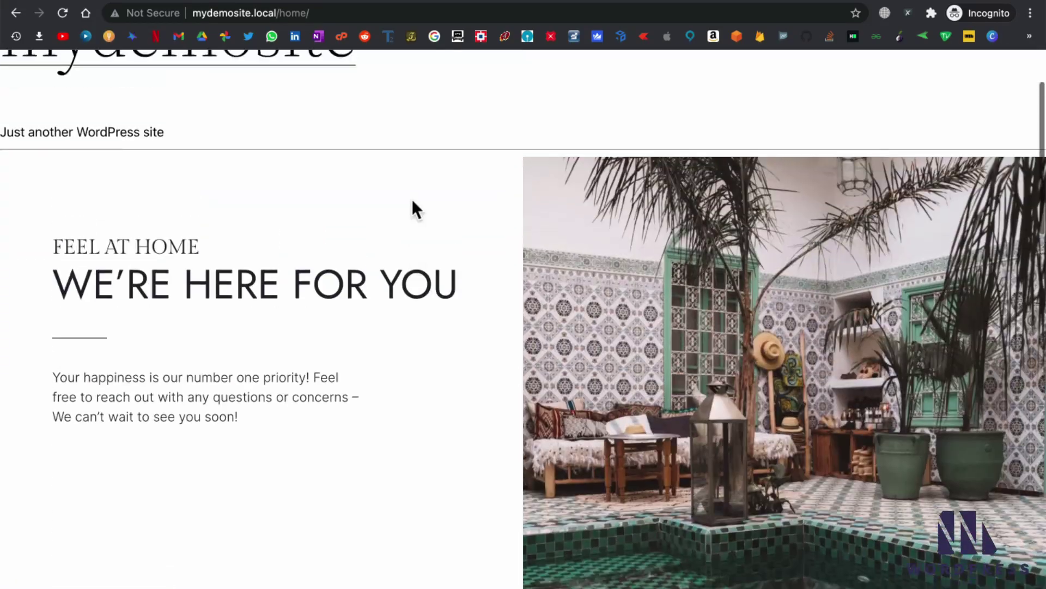
pyautogui.scroll(1, 411, 207)
pyautogui.scroll(-8, 411, 206)
pyautogui.scroll(-8, 412, 207)
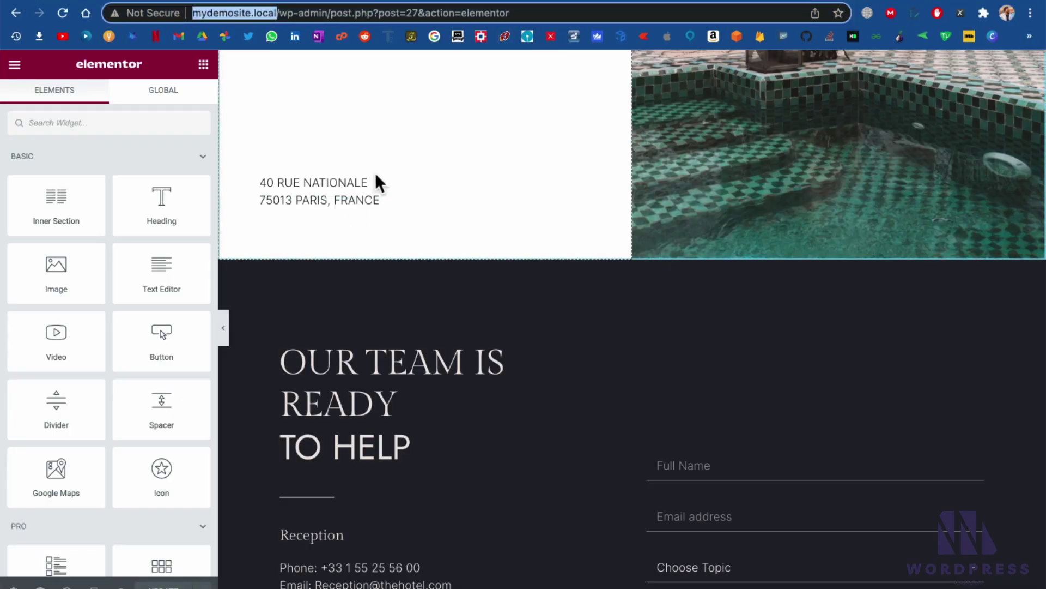
pyautogui.scroll(15, 376, 182)
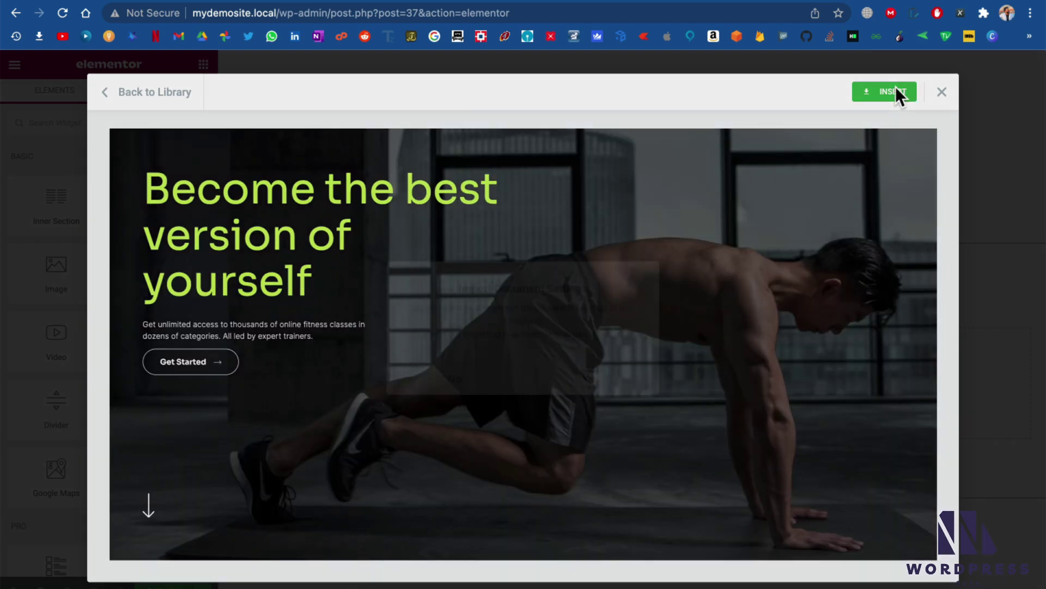
# - Insert the previewed fitness Pro template, answering Yes to import document settings
pyautogui.click(899, 94)
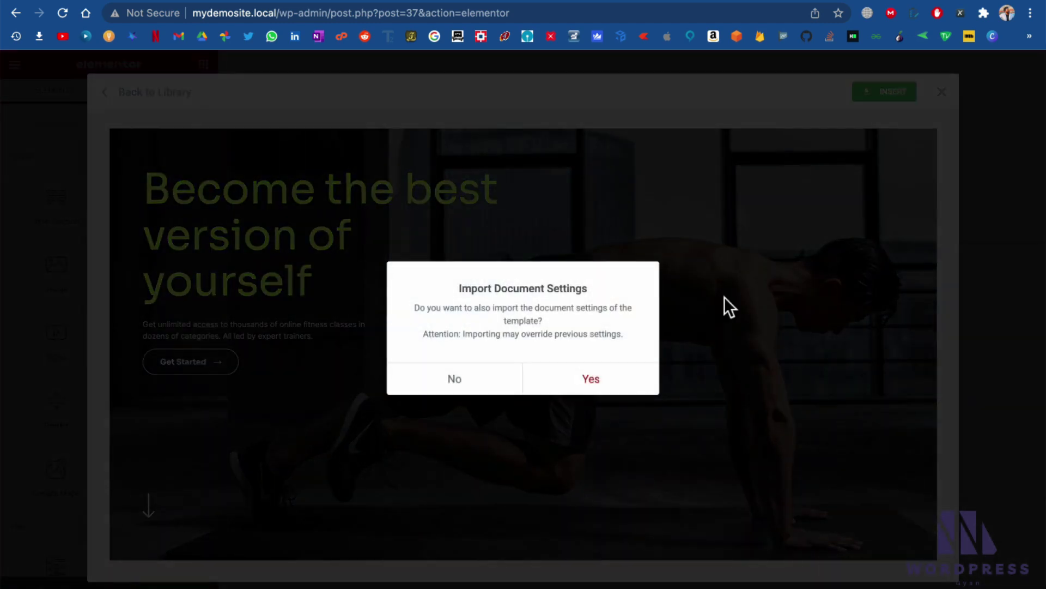
pyautogui.click(573, 391)
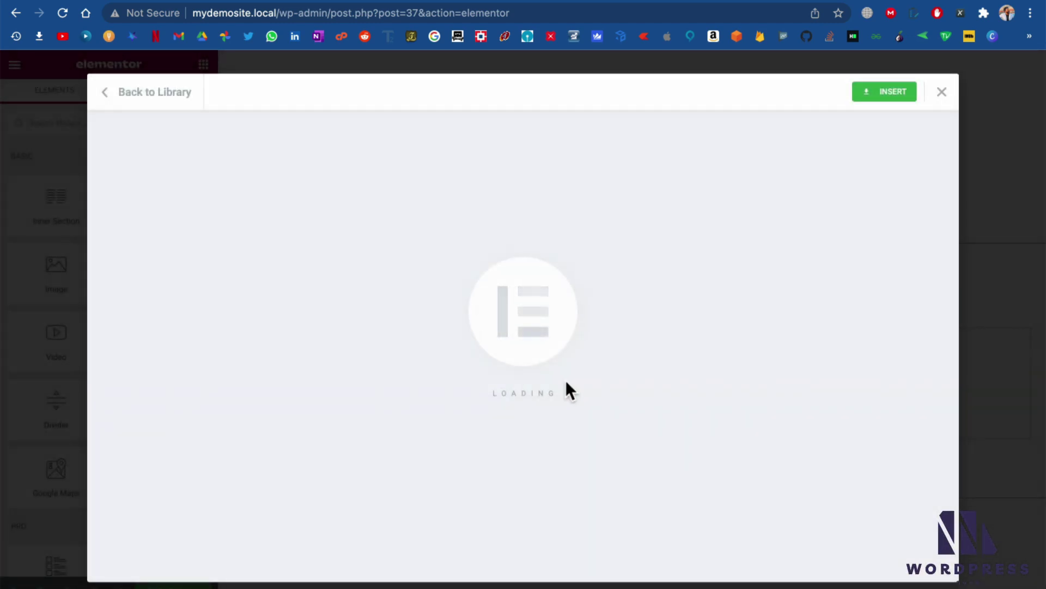
pyautogui.scroll(-8, 524, 366)
pyautogui.scroll(-4, 525, 366)
pyautogui.scroll(-3, 524, 366)
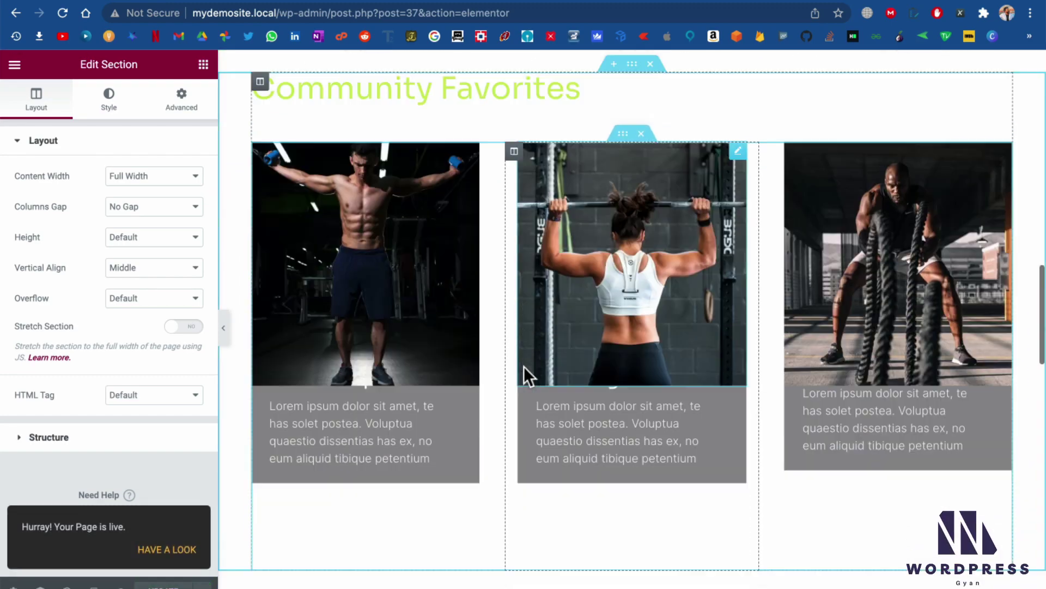
pyautogui.scroll(-5, 524, 366)
pyautogui.scroll(-5, 524, 366)
pyautogui.scroll(-5, 524, 366)
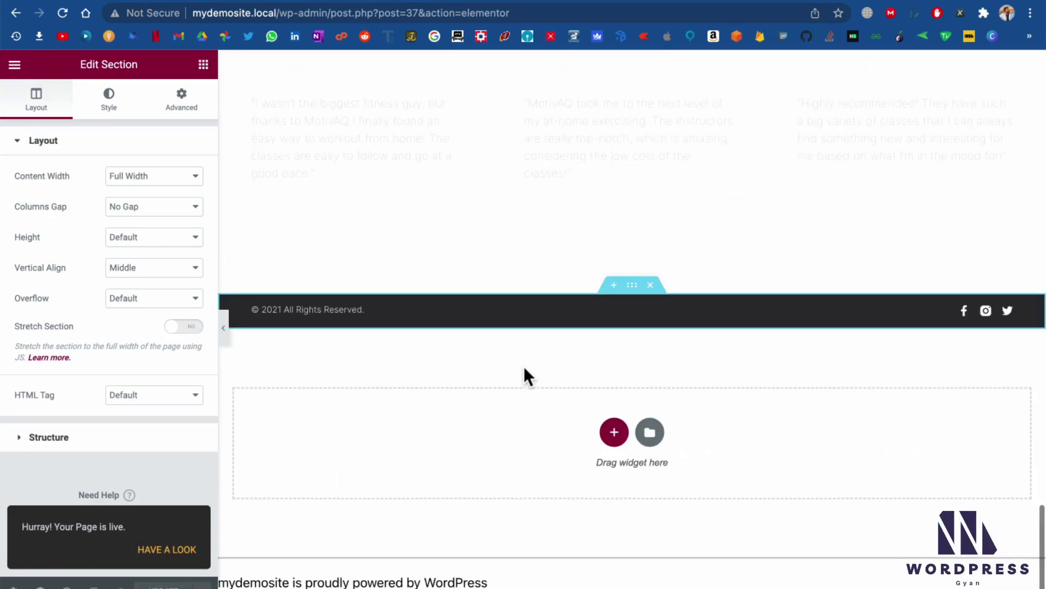
pyautogui.scroll(5, 524, 366)
pyautogui.scroll(3, 524, 366)
pyautogui.scroll(3, 524, 366)
pyautogui.scroll(-10, 524, 365)
# - Load mydemosite.local/mypage incognito and jump to The Power Of Online Training section
pyautogui.hotkey('ctrl', 'shift', 'n')
pyautogui.write('http://mydemosite.local/')
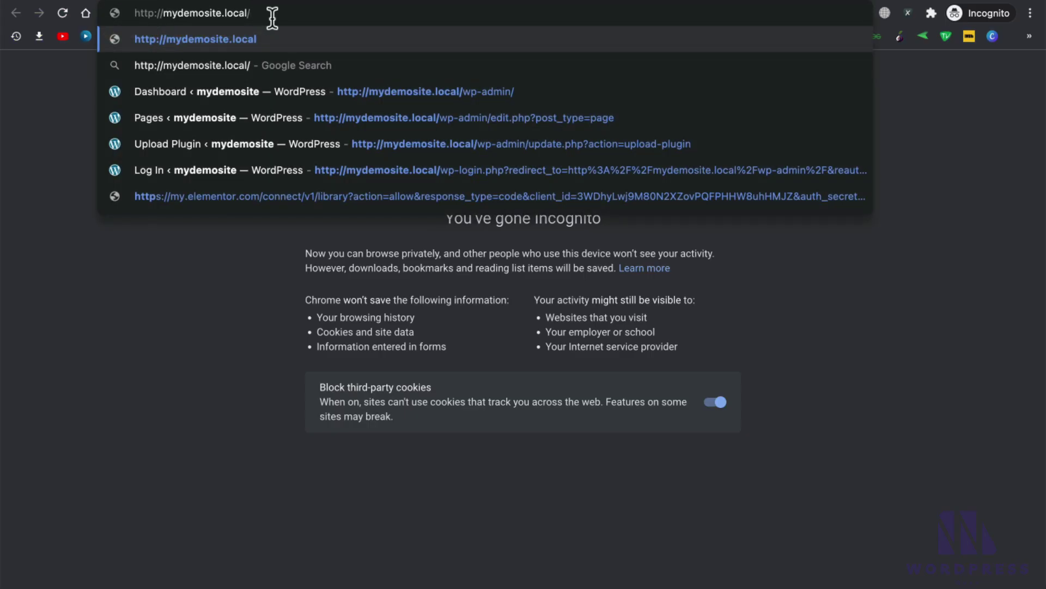
pyautogui.write('mypage')
pyautogui.press('Return')
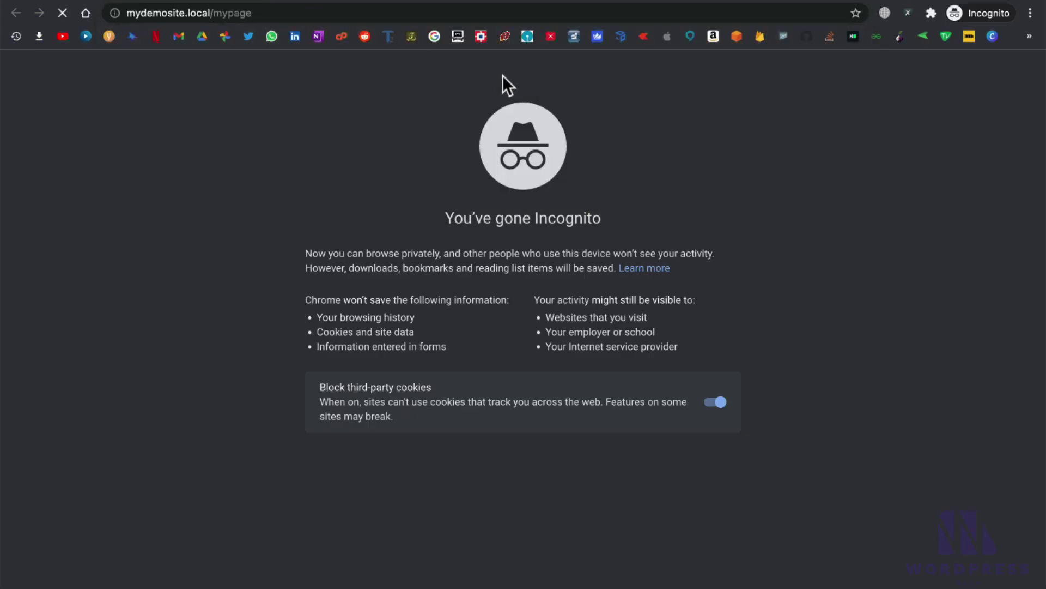
pyautogui.scroll(-5, 405, 334)
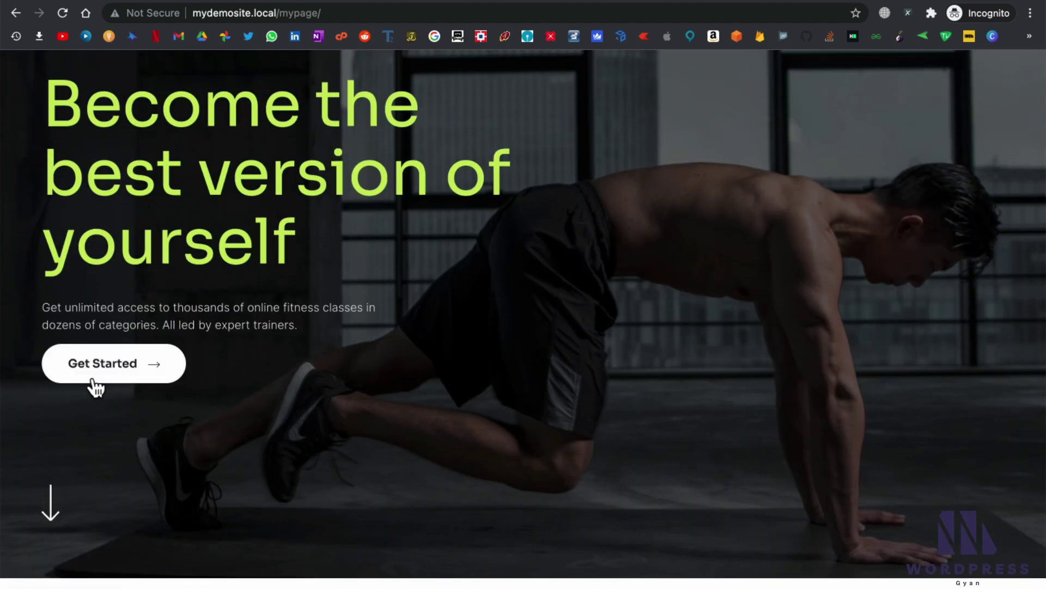
pyautogui.click(63, 509)
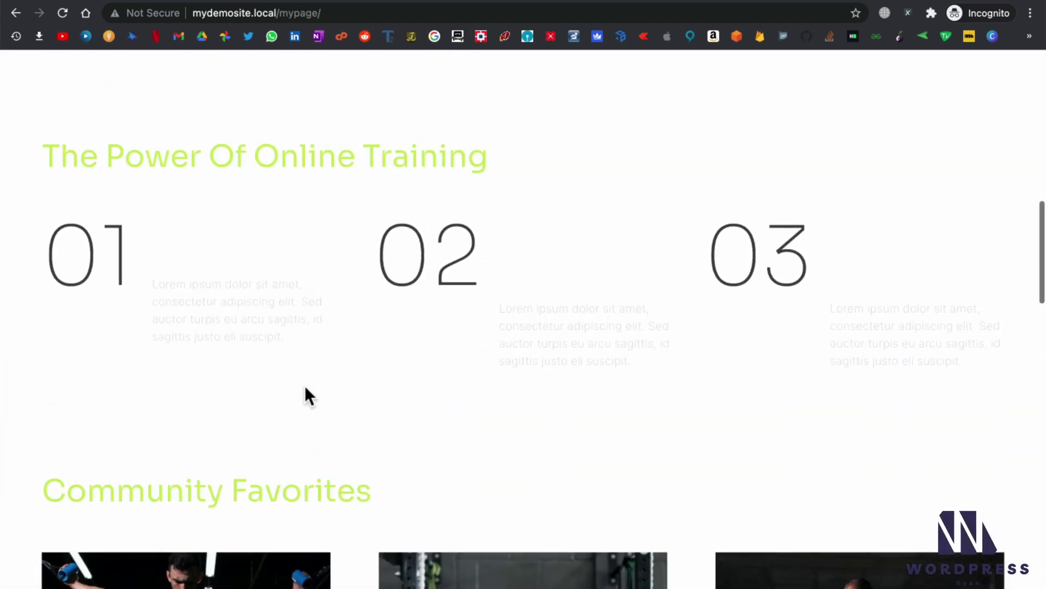
pyautogui.scroll(-5, 287, 339)
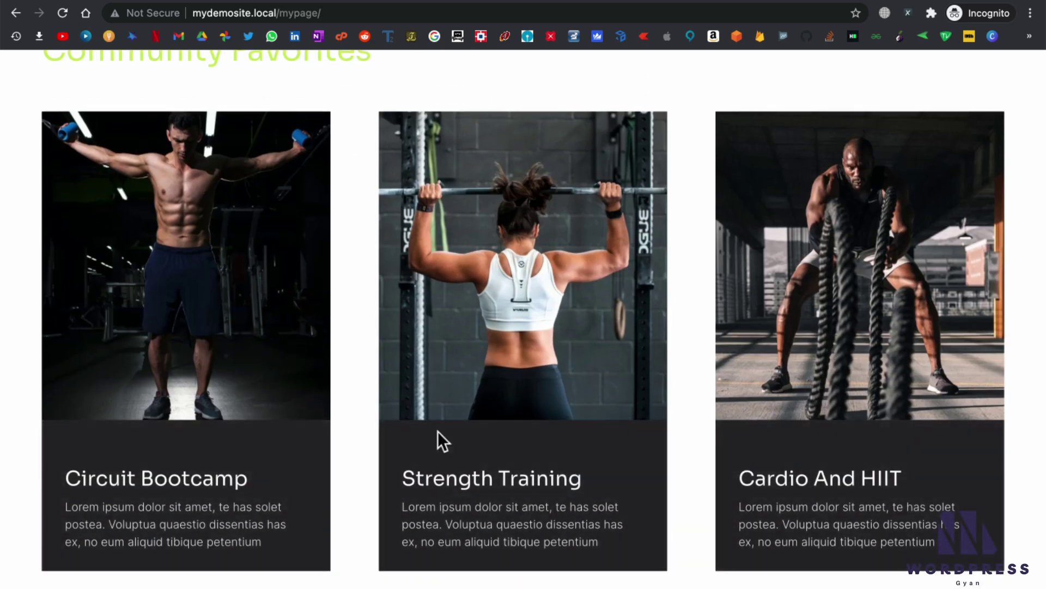
pyautogui.scroll(-5, 438, 432)
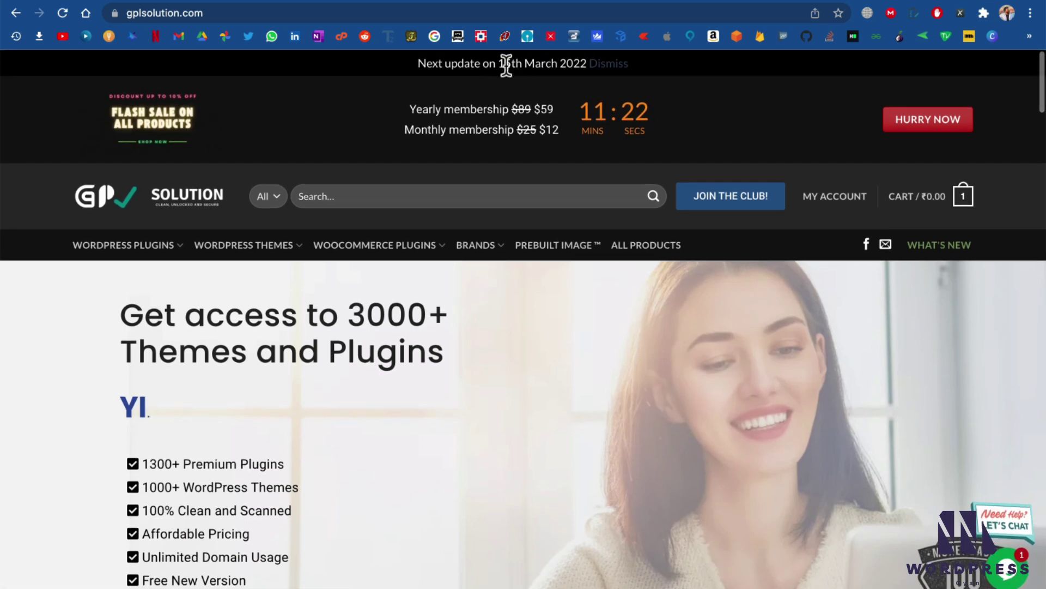
pyautogui.click(781, 114)
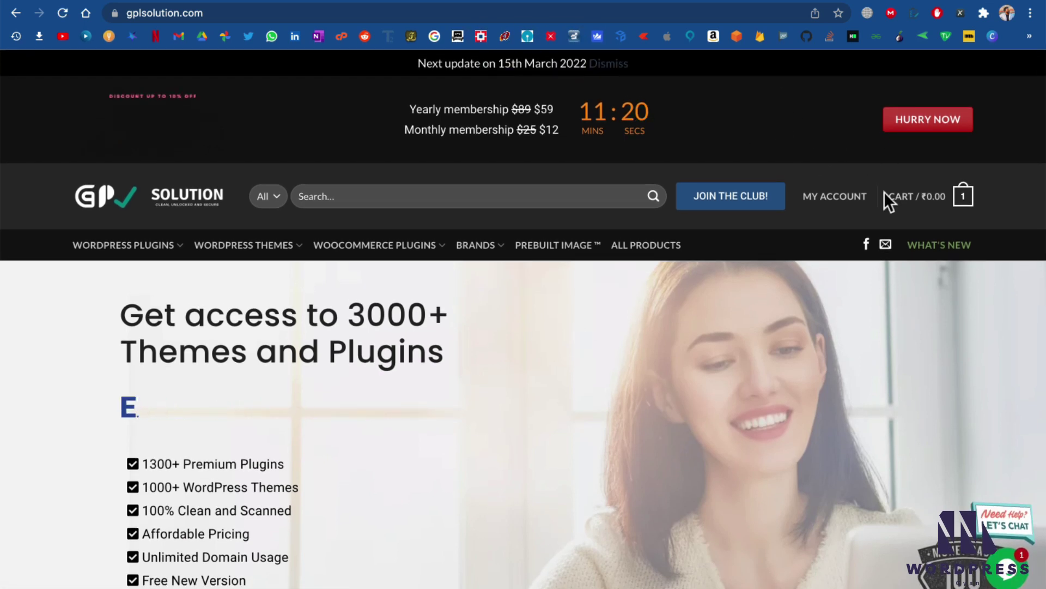
pyautogui.click(506, 66)
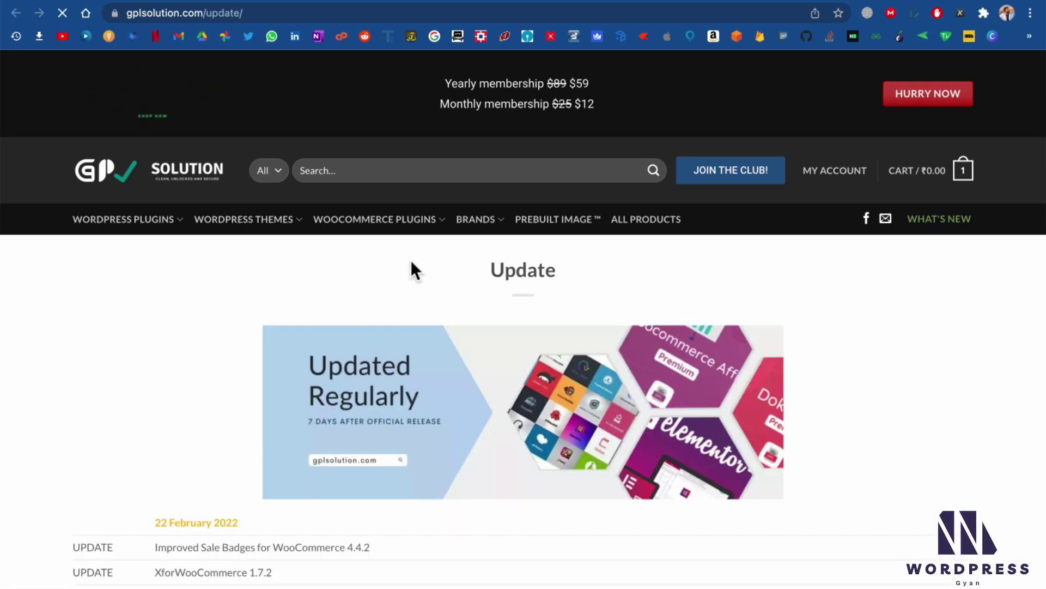
pyautogui.scroll(-5, 502, 429)
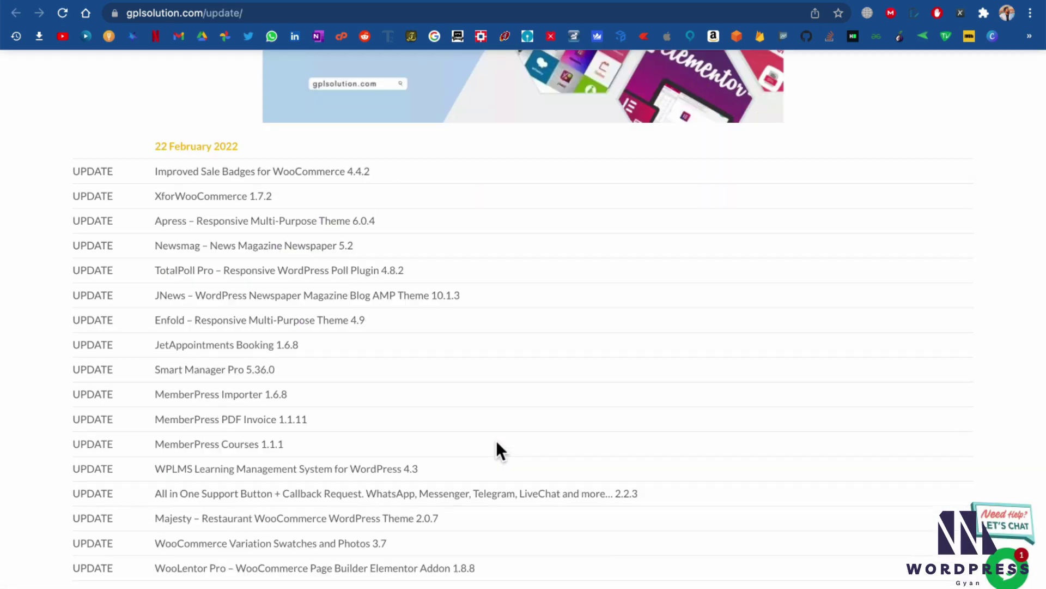
pyautogui.scroll(-5, 496, 440)
pyautogui.scroll(-2, 496, 441)
pyautogui.scroll(-5, 497, 439)
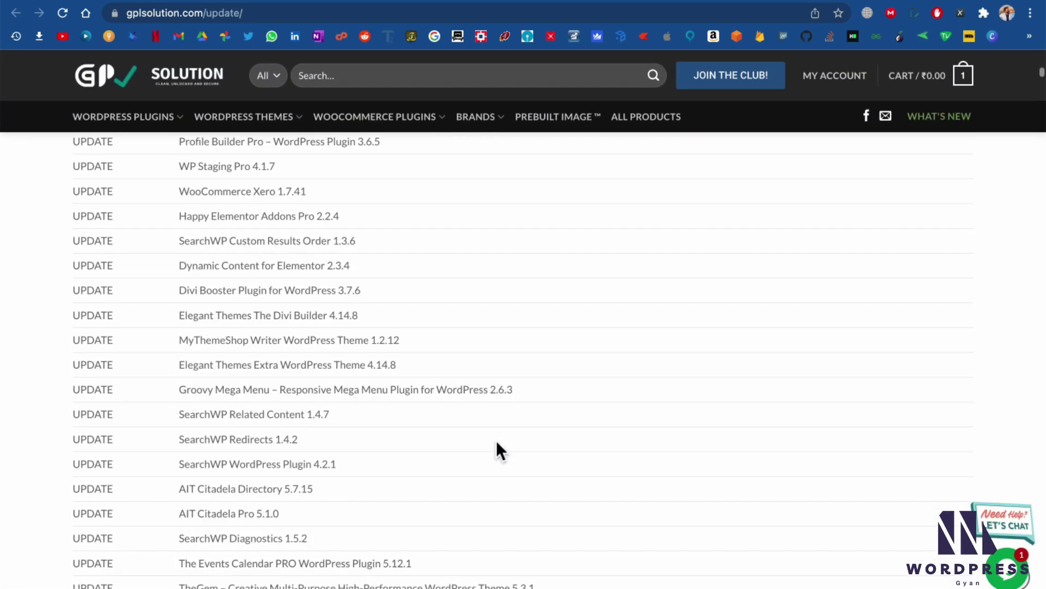
pyautogui.scroll(-5, 496, 440)
pyautogui.scroll(-5, 497, 441)
pyautogui.scroll(-5, 496, 439)
pyautogui.scroll(-5, 496, 440)
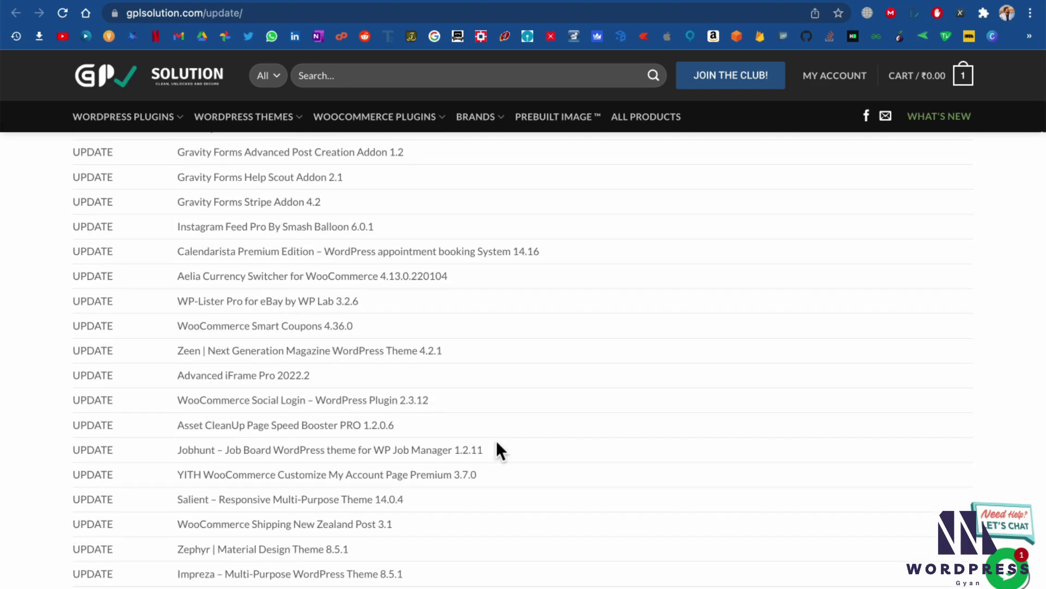
pyautogui.scroll(-5, 497, 440)
pyautogui.hotkey('ctrl', 'r')
pyautogui.doubleClick(546, 294)
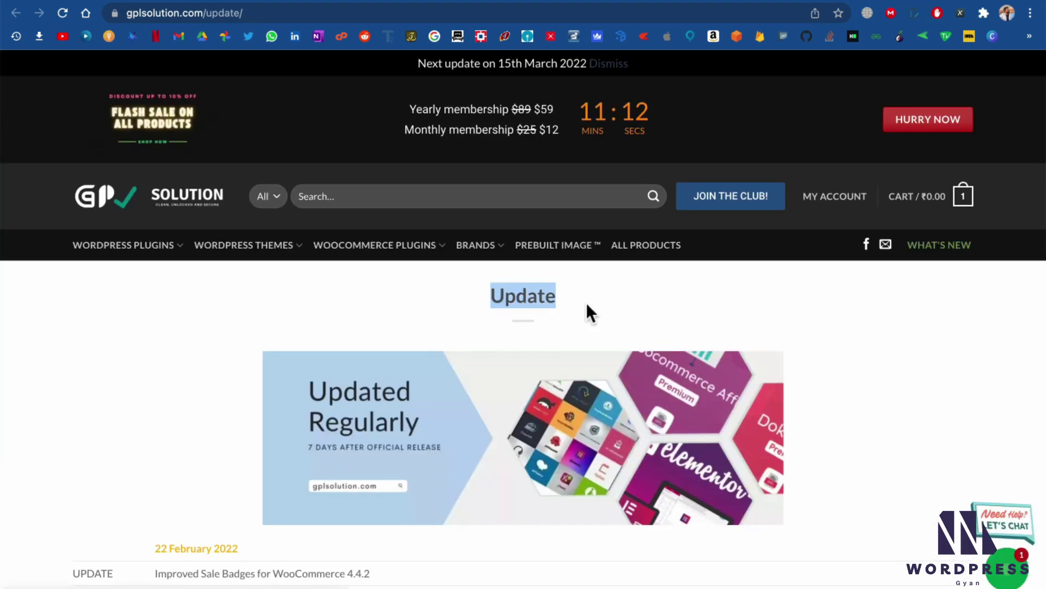
pyautogui.scroll(-5, 497, 443)
pyautogui.scroll(-4, 497, 443)
pyautogui.scroll(-2, 496, 442)
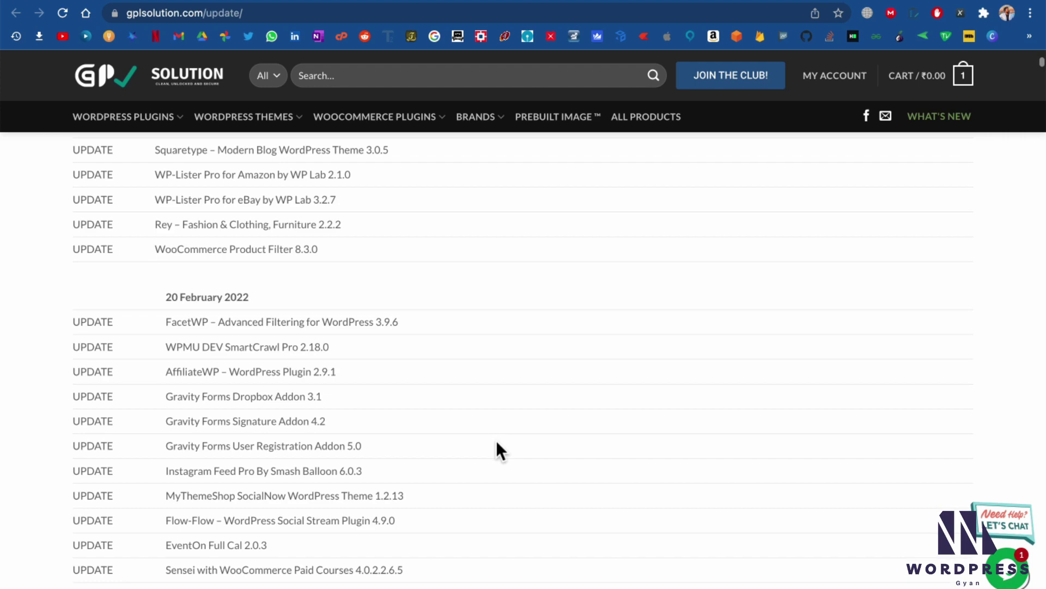
pyautogui.scroll(-5, 496, 442)
pyautogui.scroll(-5, 496, 488)
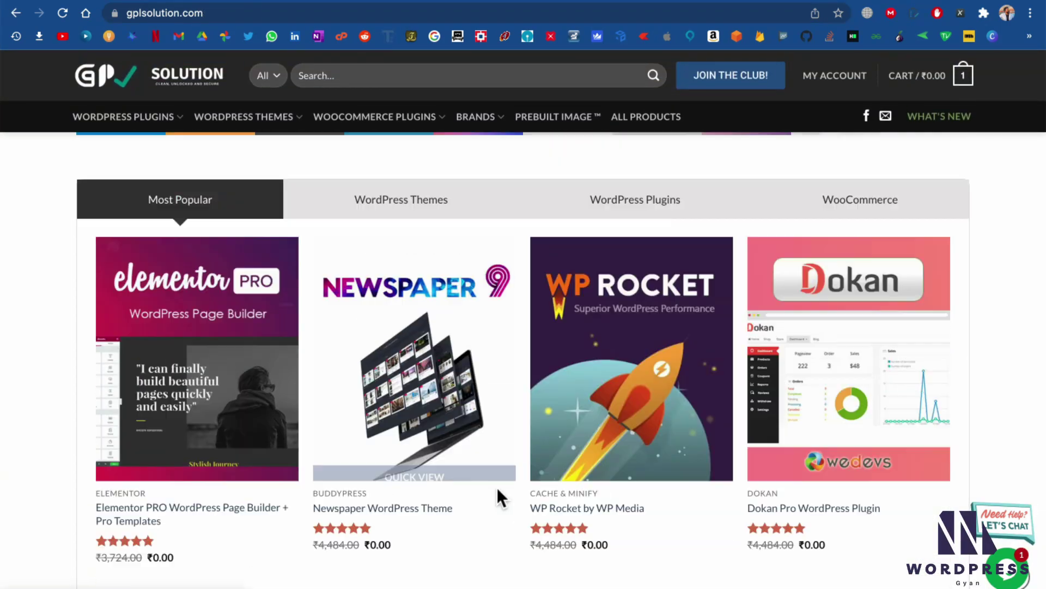
pyautogui.scroll(-3, 869, 414)
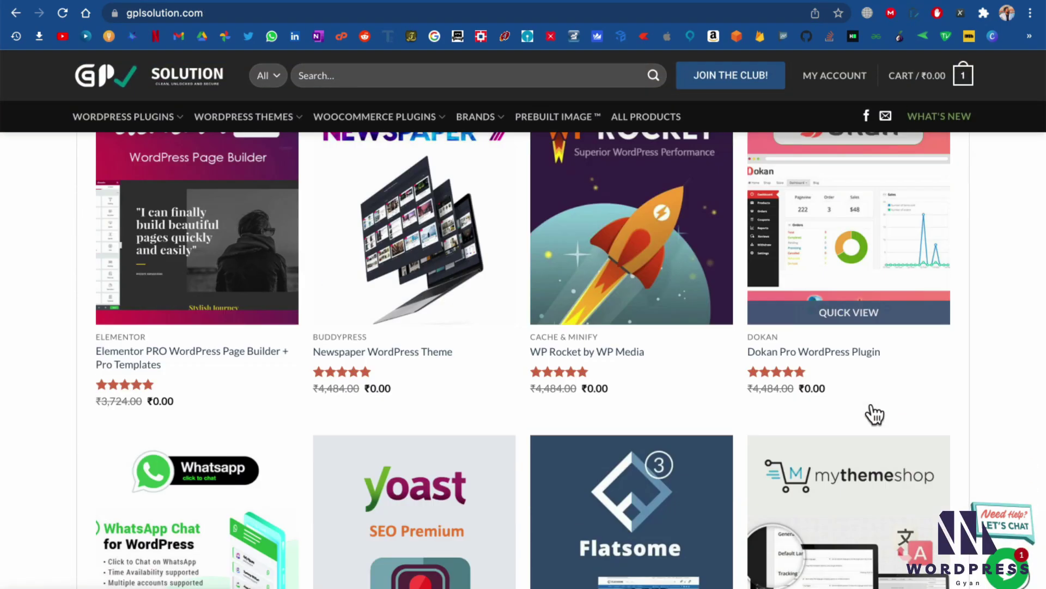
pyautogui.scroll(-4, 869, 413)
pyautogui.scroll(-1, 920, 370)
pyautogui.scroll(-6, 918, 371)
pyautogui.scroll(-3, 918, 370)
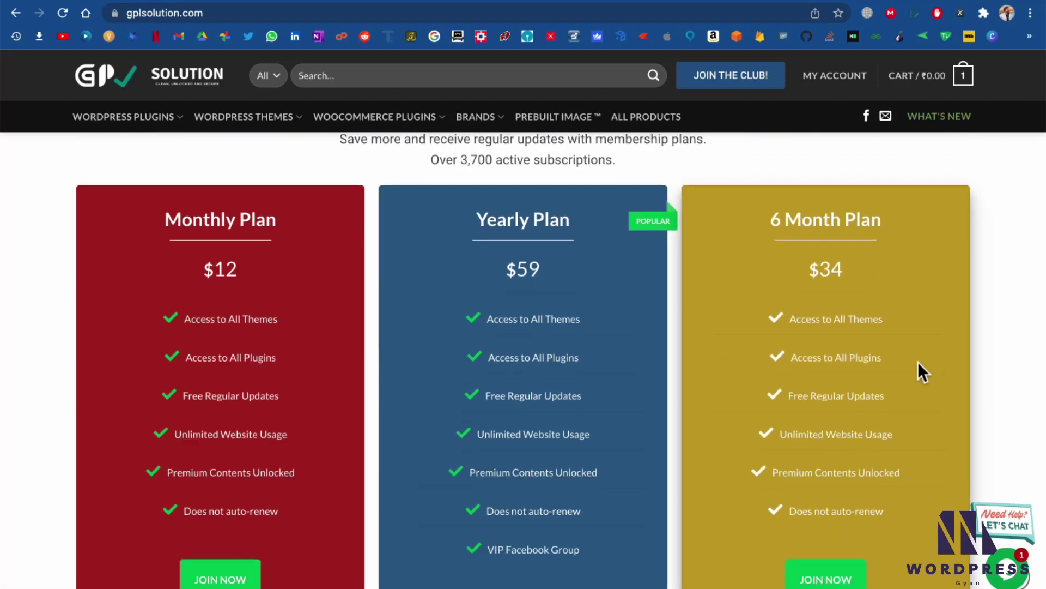
pyautogui.scroll(-1, 264, 395)
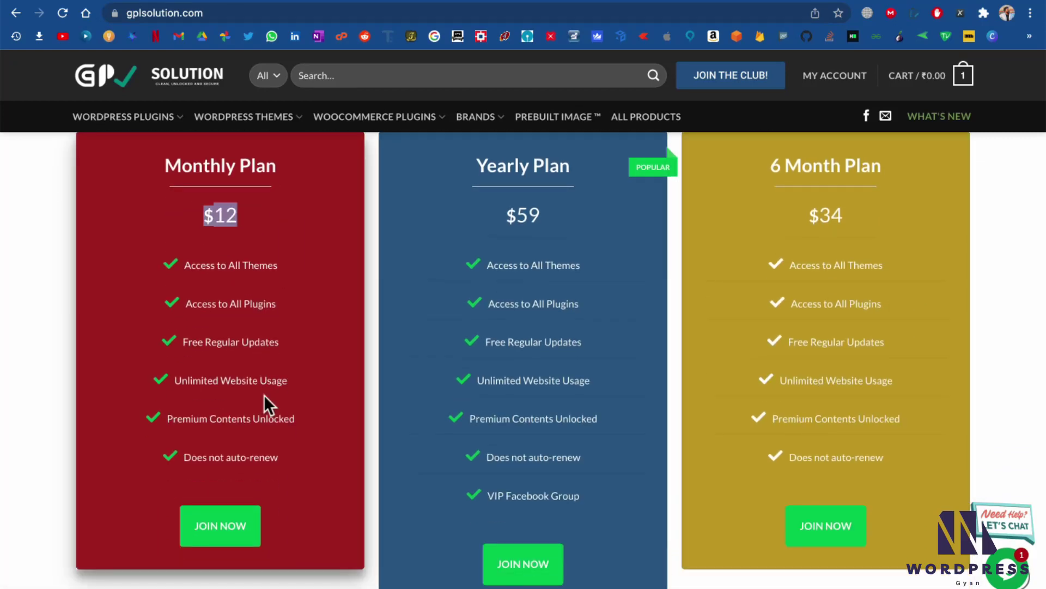
pyautogui.moveTo(457, 234); pyautogui.dragTo(568, 524)
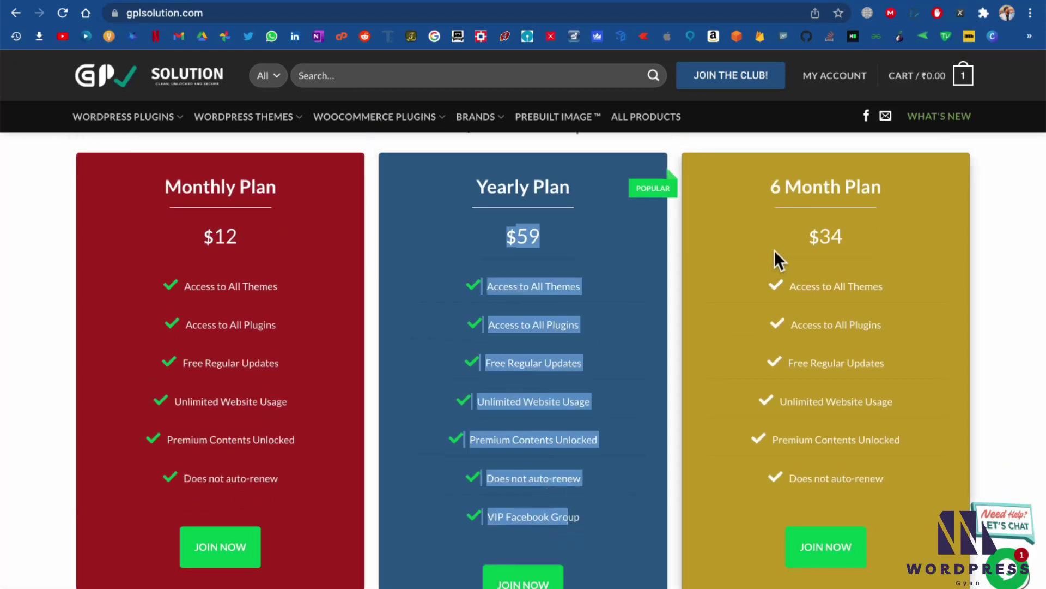
pyautogui.scroll(-5, 894, 485)
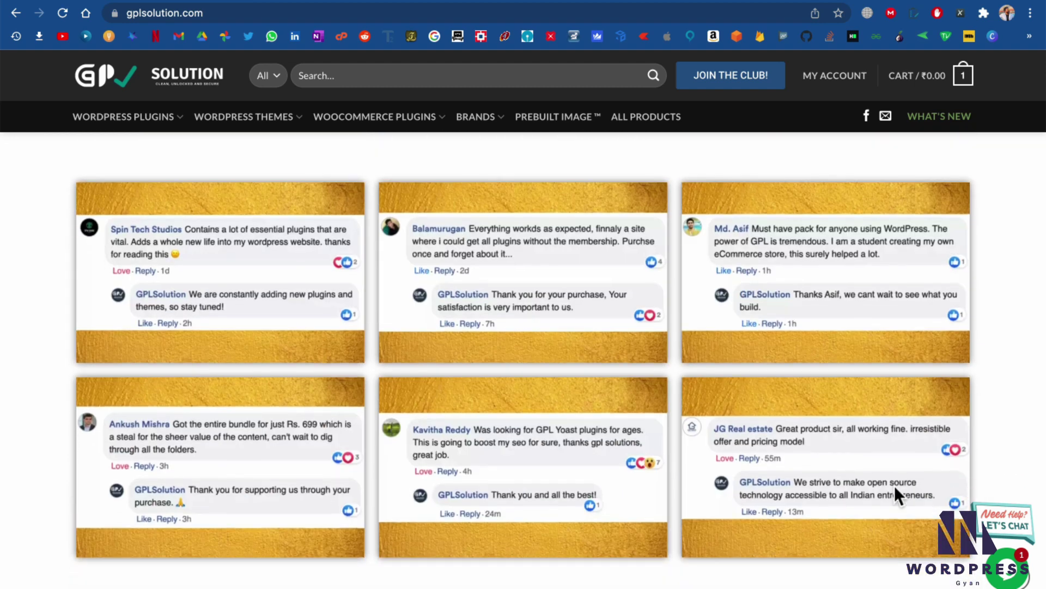
pyautogui.scroll(-5, 893, 486)
pyautogui.scroll(-5, 894, 486)
pyautogui.click(1023, 576)
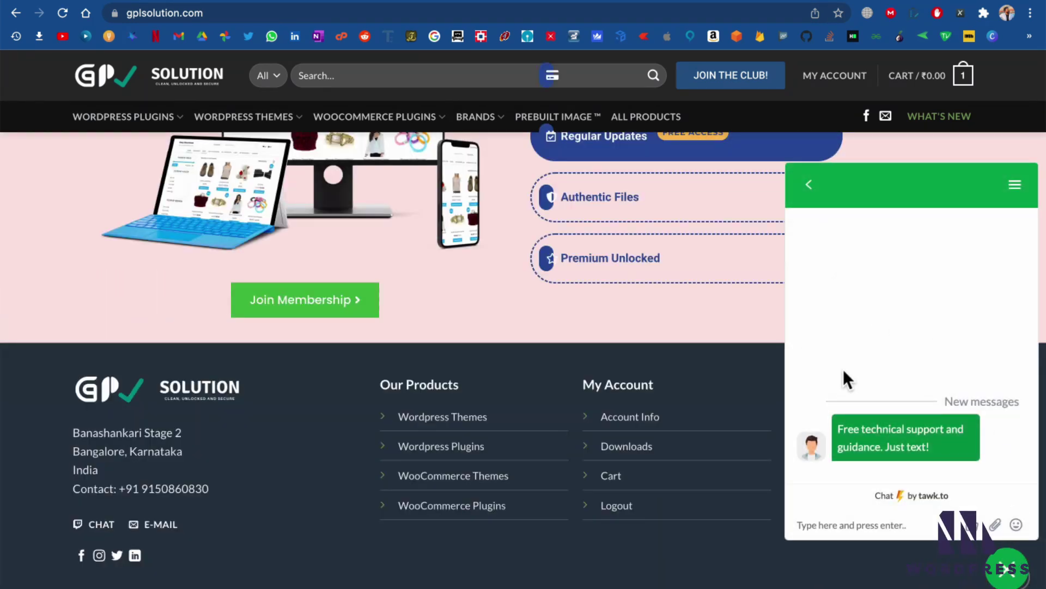
pyautogui.click(1008, 570)
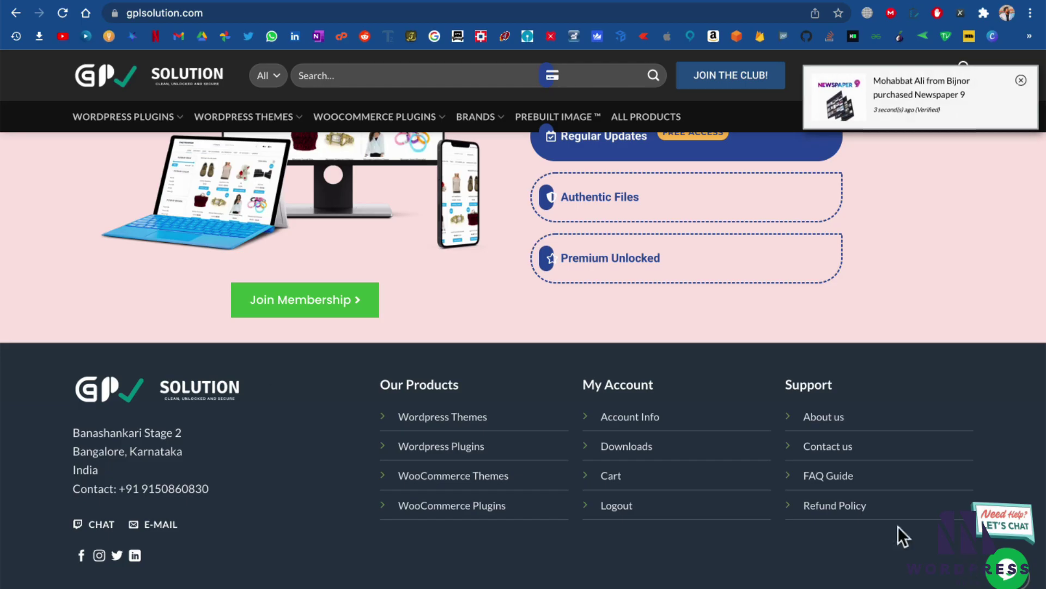